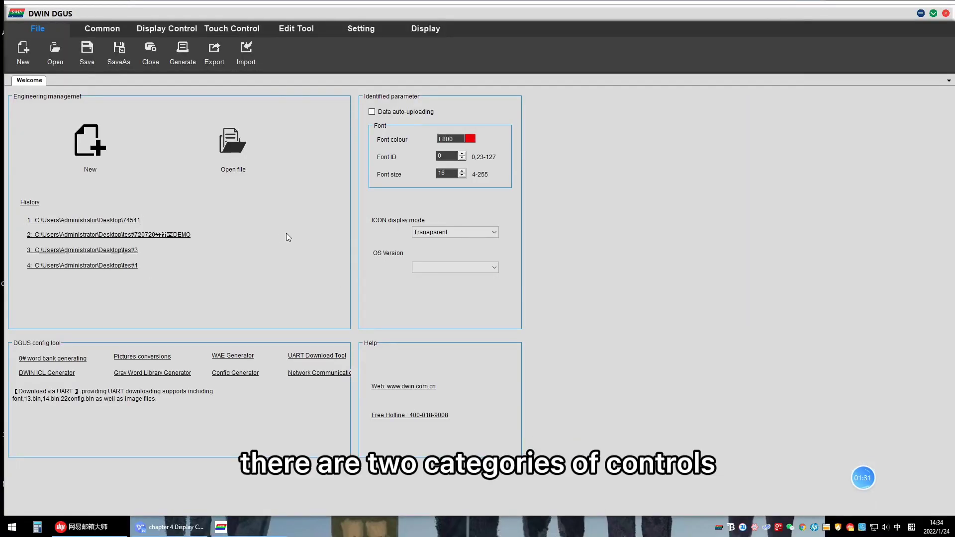
- Review the available display controls and touch controls in DWIN DGUS
click(181, 26)
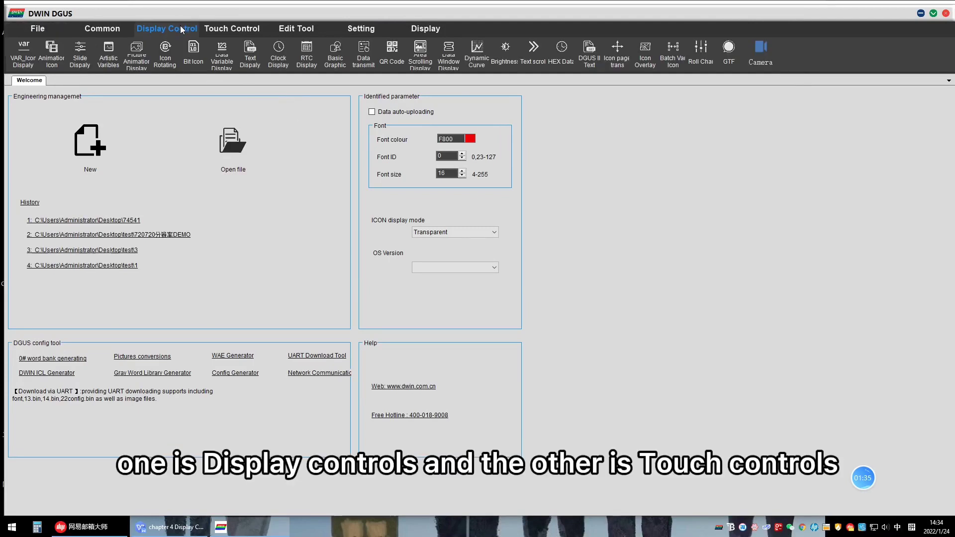
click(237, 31)
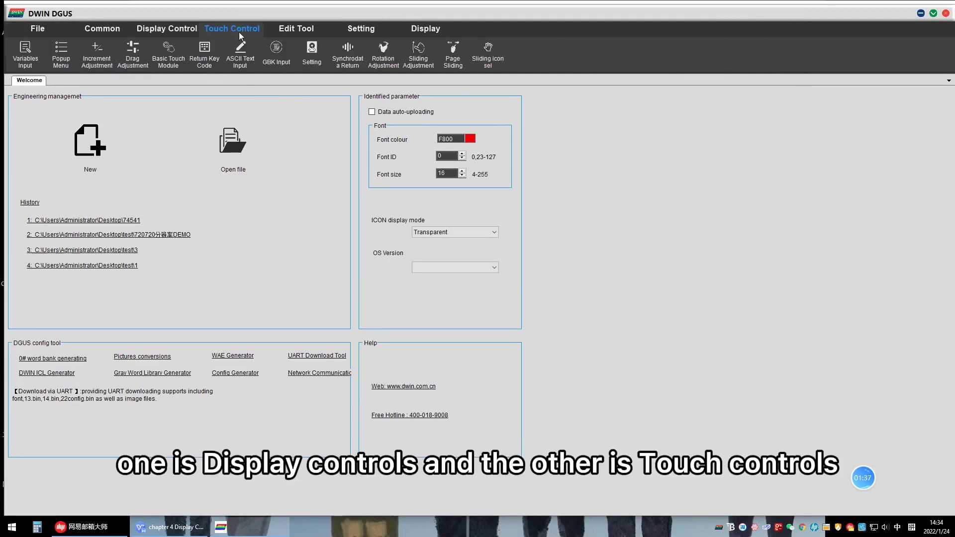
click(166, 29)
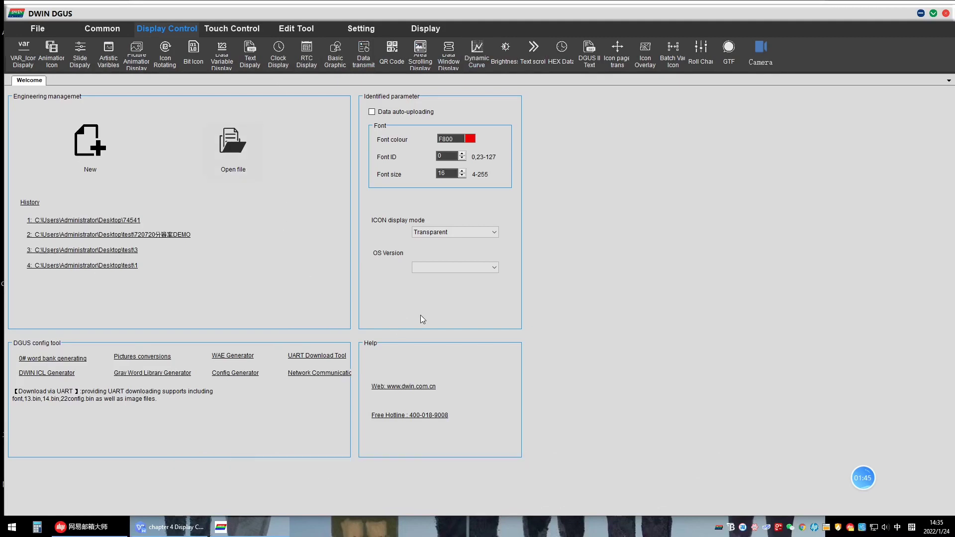
- Switch to the chapter 4 Display Control document in WPS and read its introduction
key(super+d)
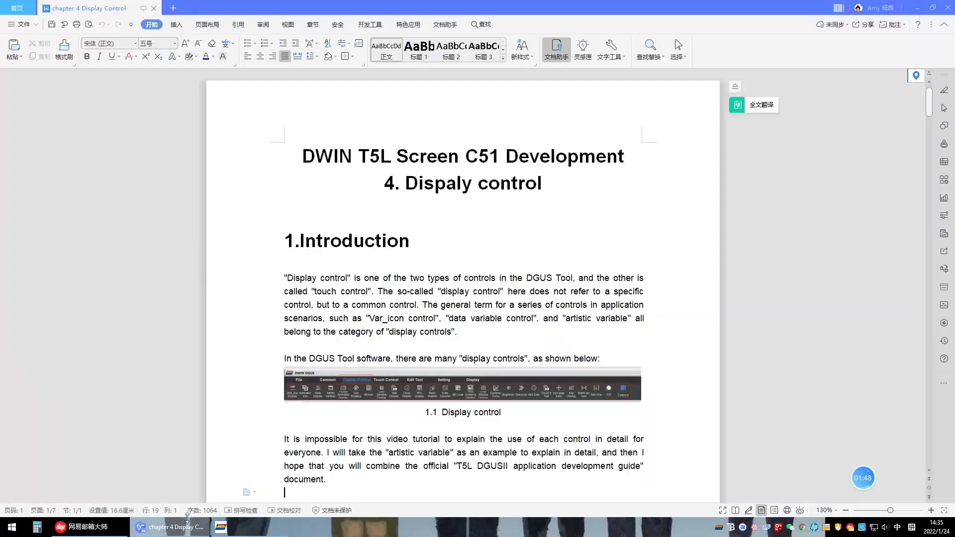
click(181, 519)
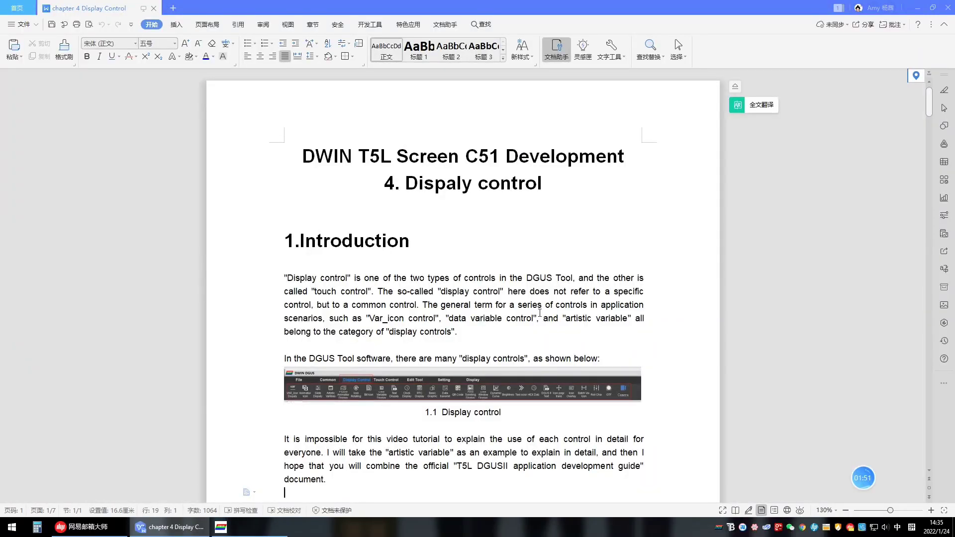
scroll(534, 339, down, 4)
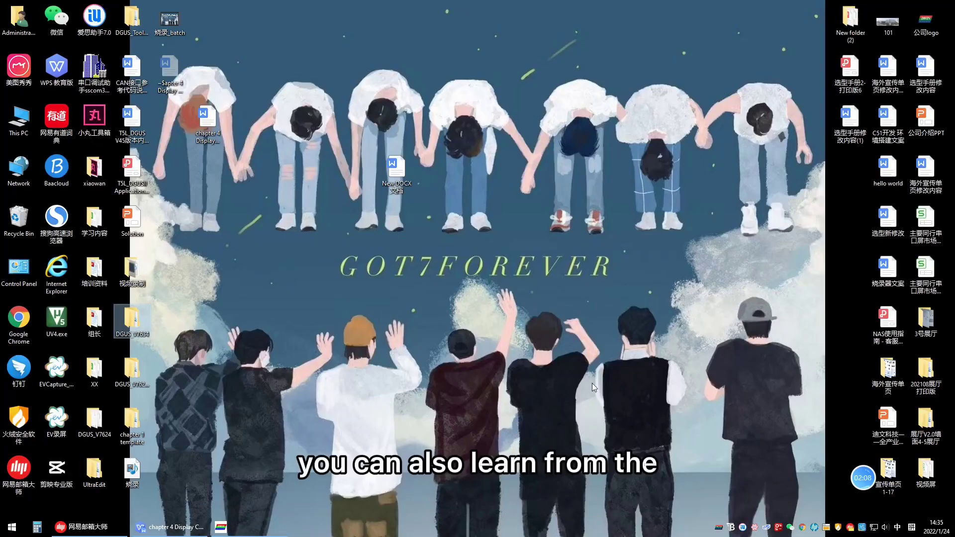
- Open the T5L_DGUSII Application Development Guide PDF from the desktop and examine section 7.3 Display Variables
double_click(132, 172)
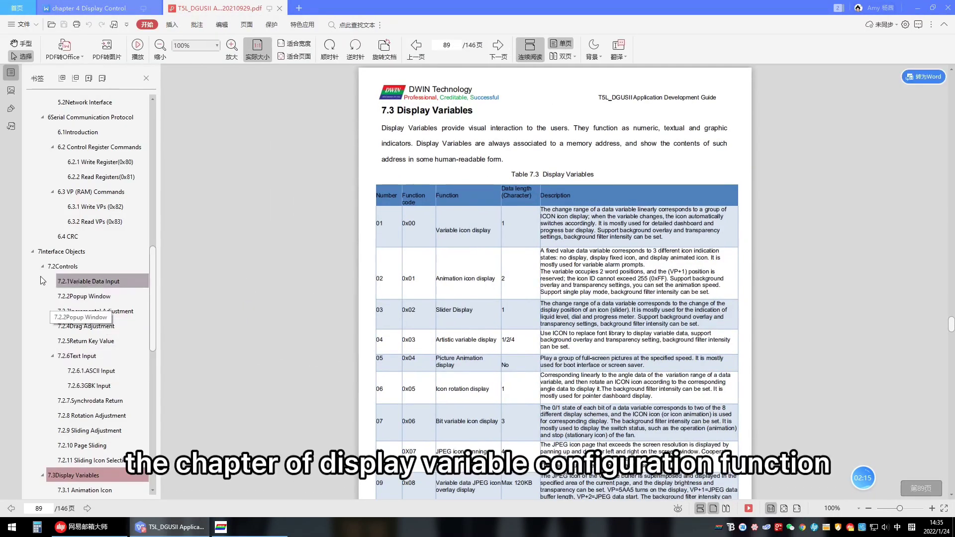
scroll(45, 259, down, 3)
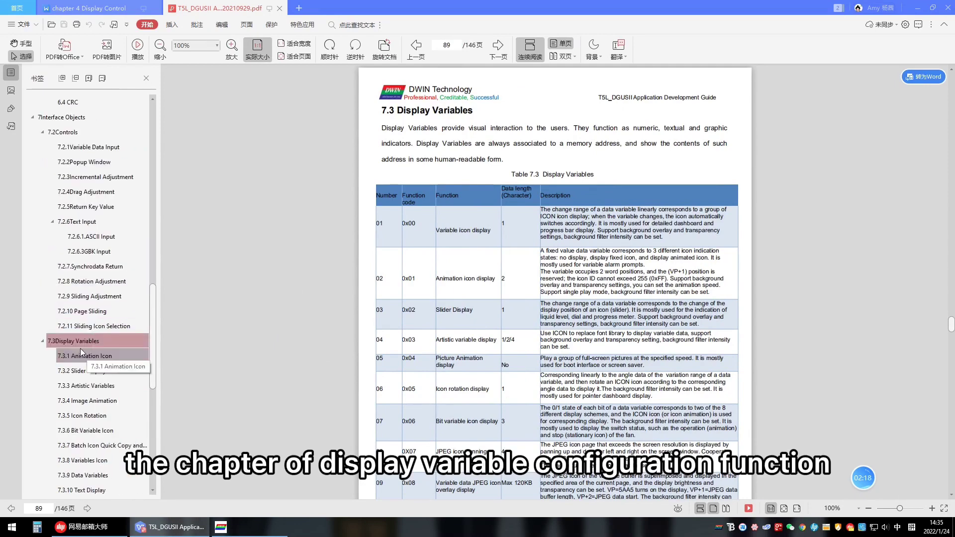
scroll(168, 324, down, 1)
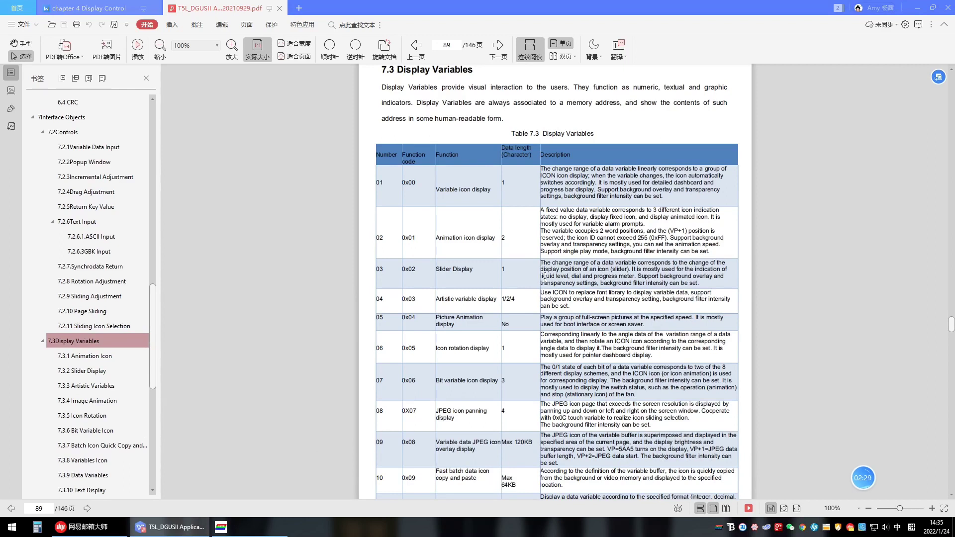
click(919, 10)
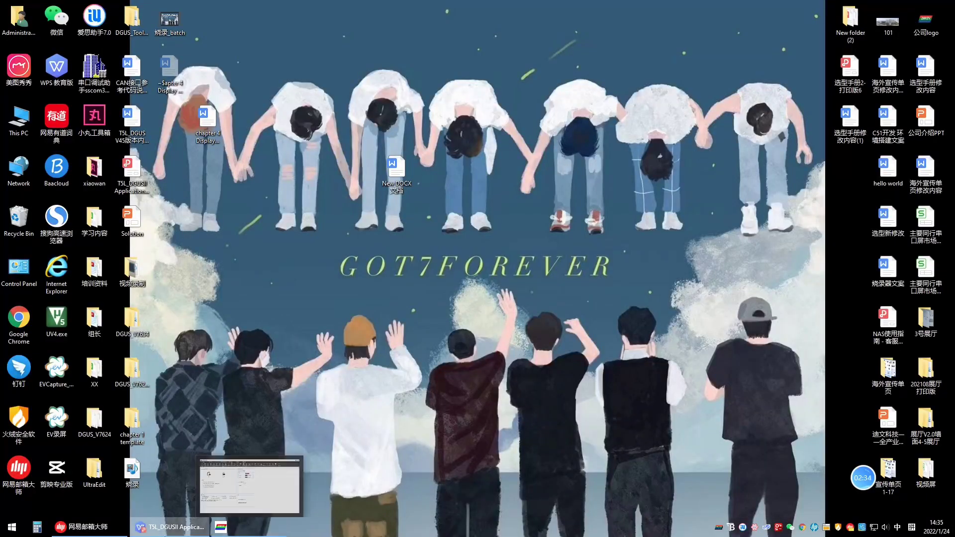
- Return to the chapter 4 document and read how artistic variables use digital icons, are created, and have their properties set
click(169, 527)
scroll(453, 369, down, 3)
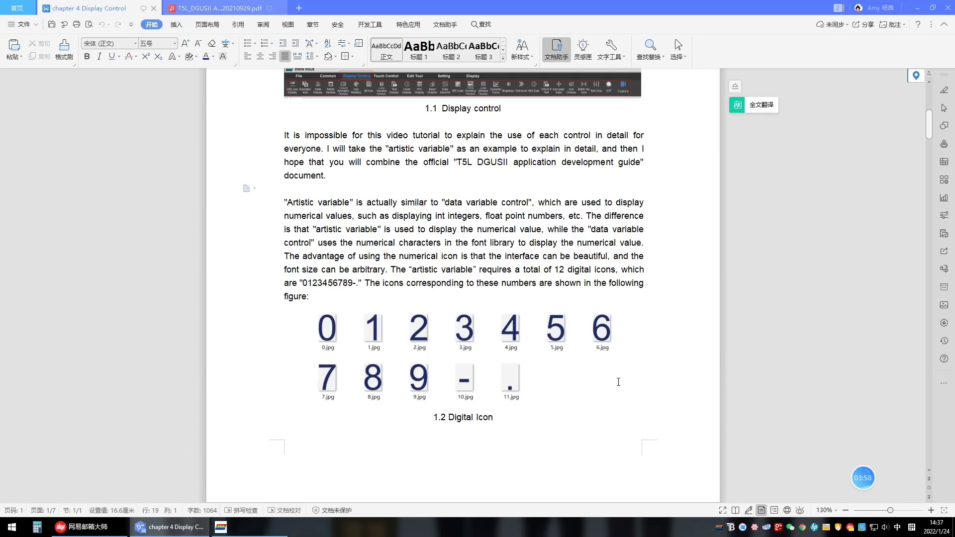
scroll(618, 382, down, 6)
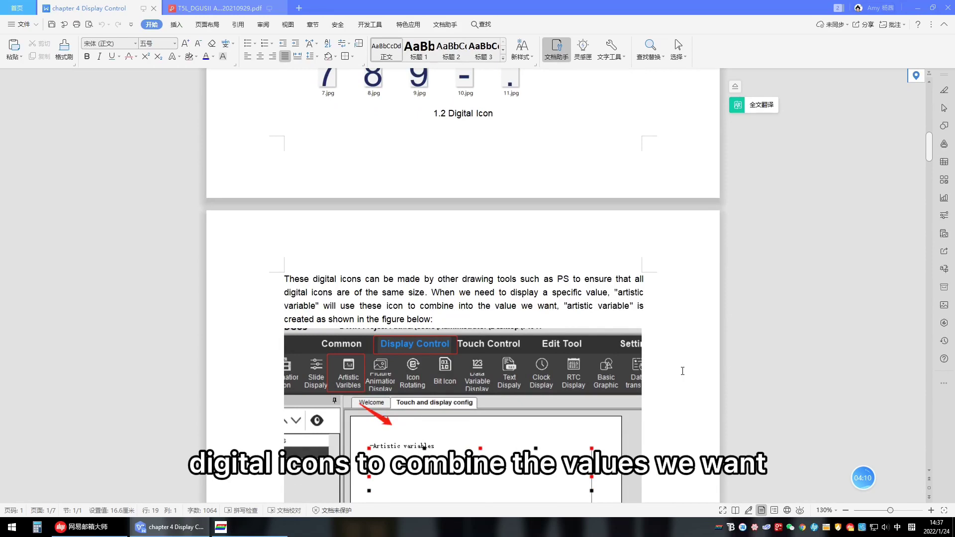
scroll(516, 379, down, 3)
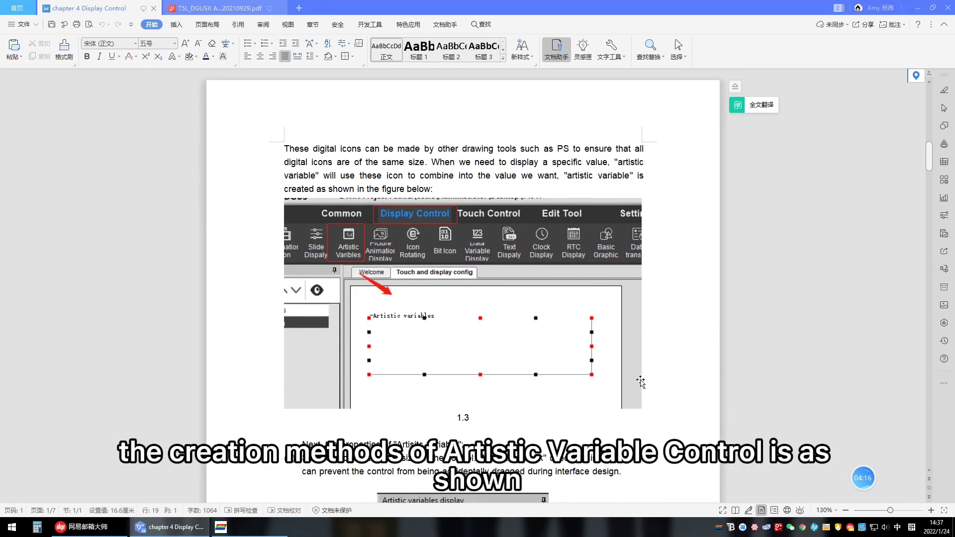
scroll(651, 379, down, 2)
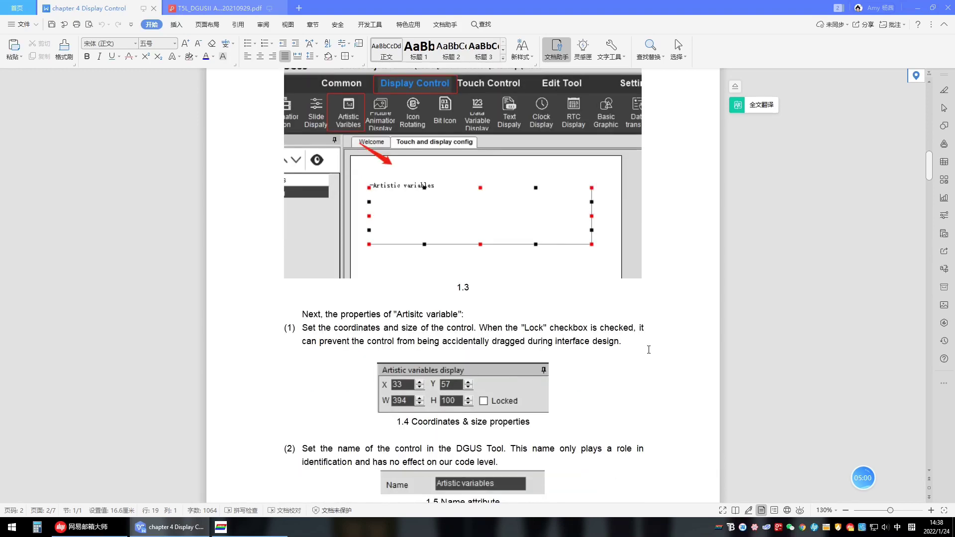
- Create a new folder named Code on the desktop
key(super+d)
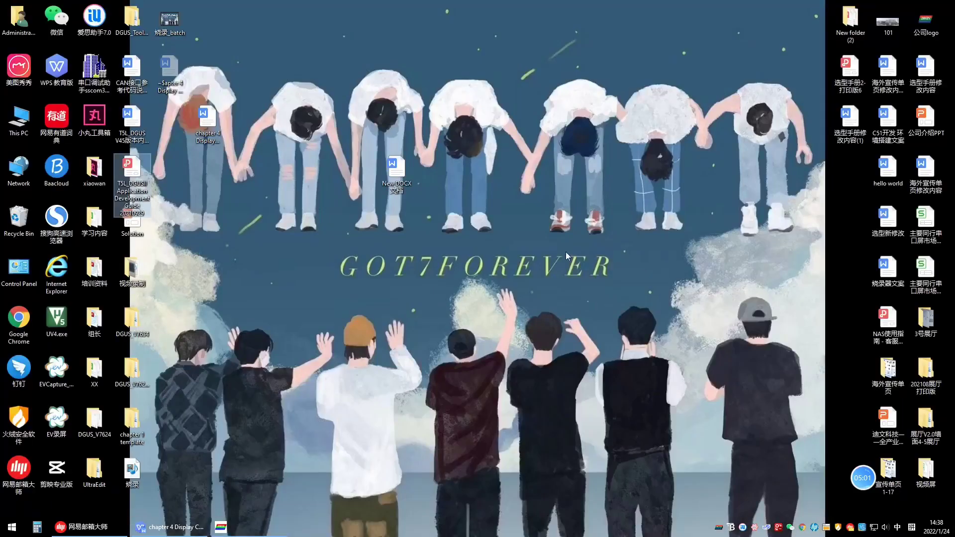
right_click(473, 282)
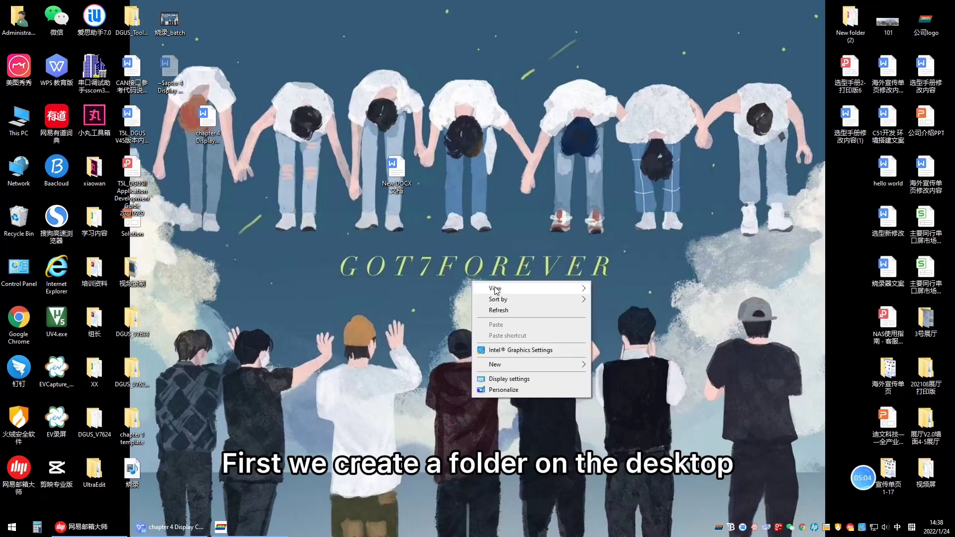
mouse_move(577, 364)
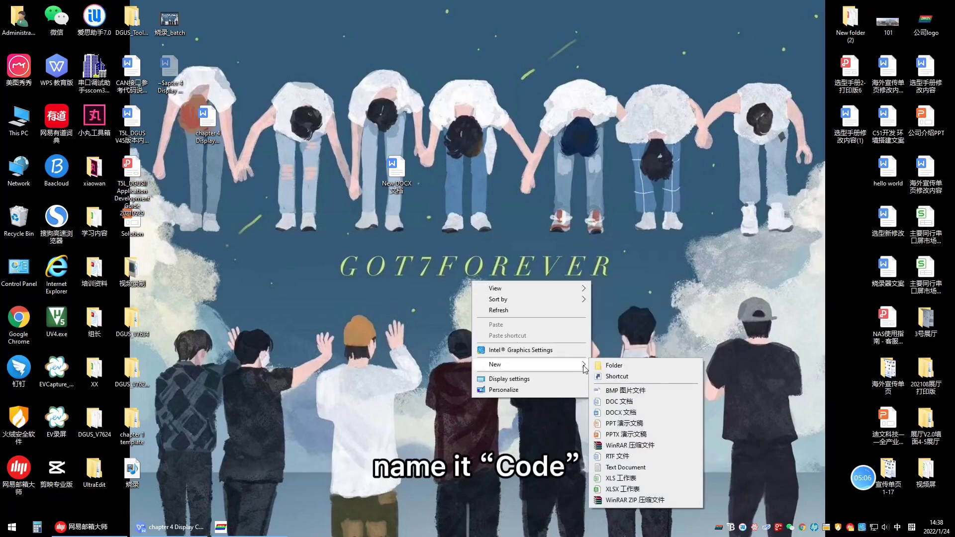
click(607, 362)
text(Code)
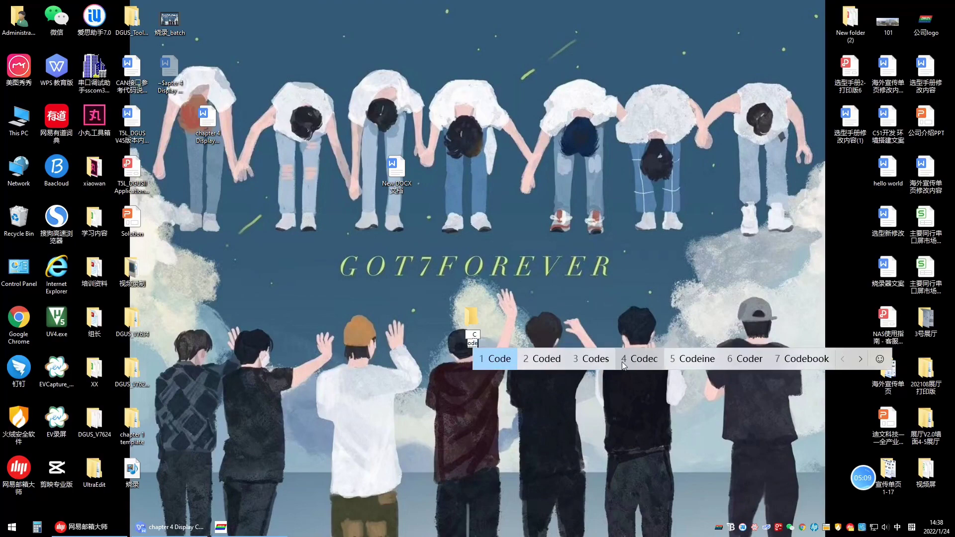
key(Return)
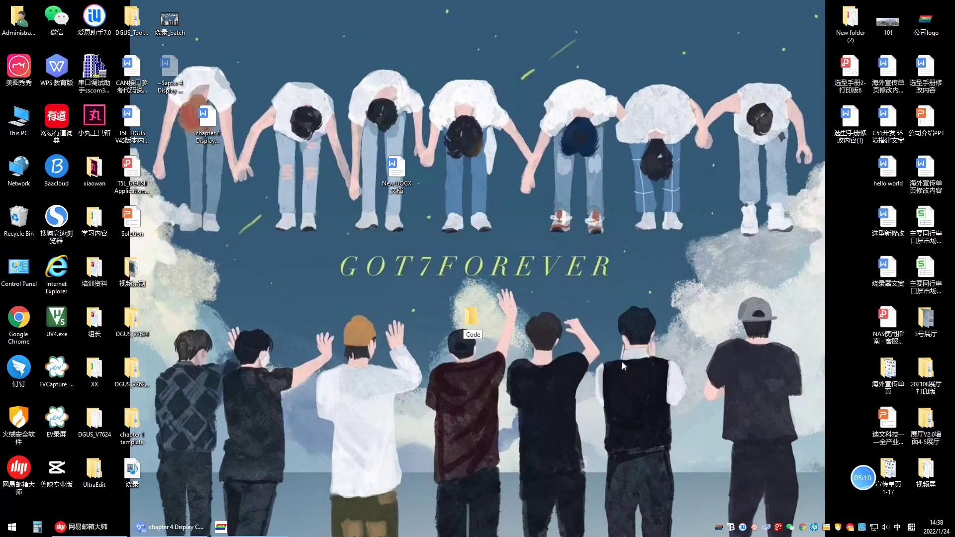
click(649, 321)
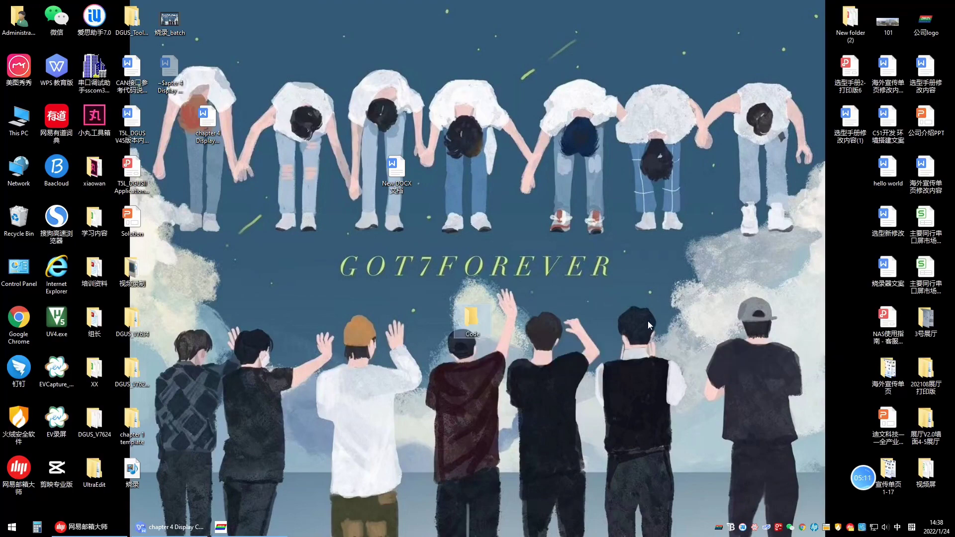
- Open the Code folder and create a subfolder named C51 in it
double_click(476, 324)
right_click(481, 175)
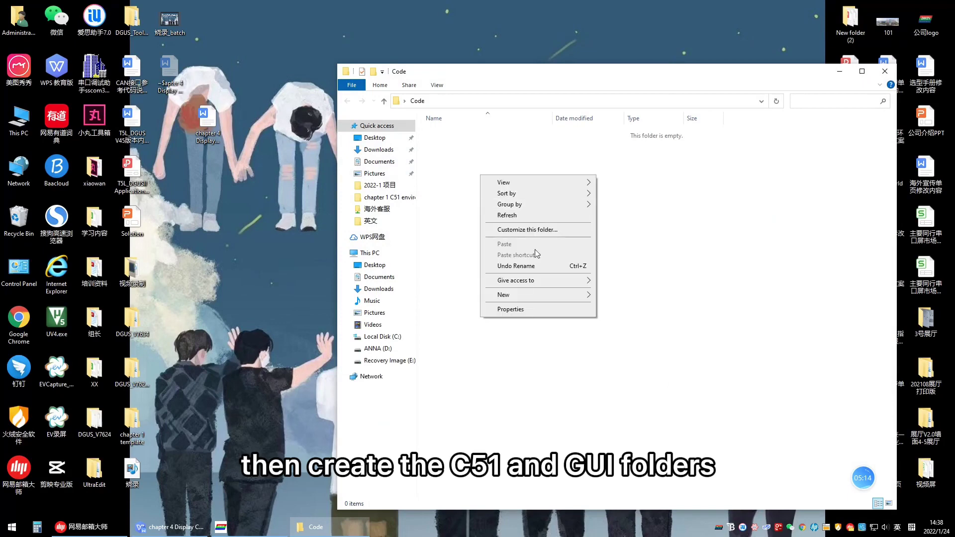
mouse_move(532, 299)
click(612, 296)
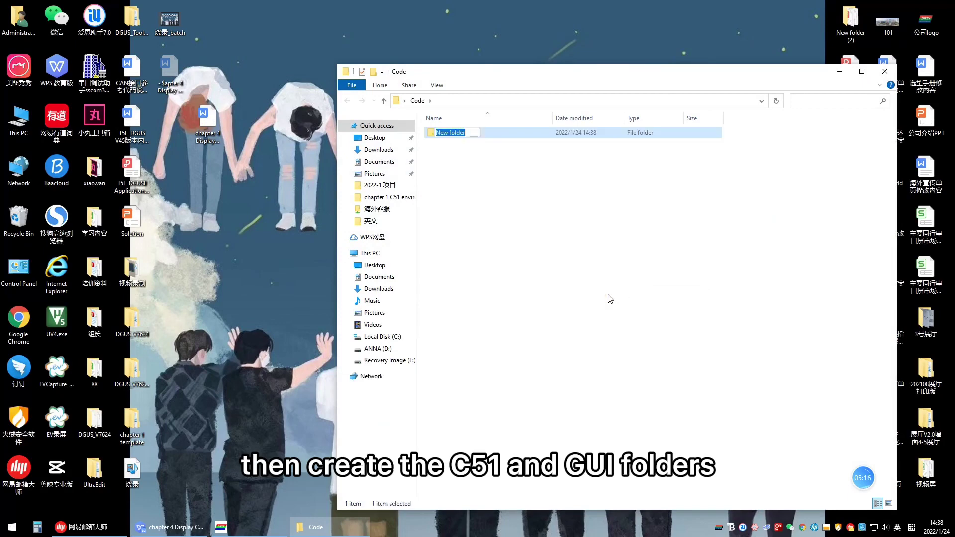
text(C51)
- Create a second subfolder named GUI beside C51 and close the folder window
right_click(510, 198)
mouse_move(576, 318)
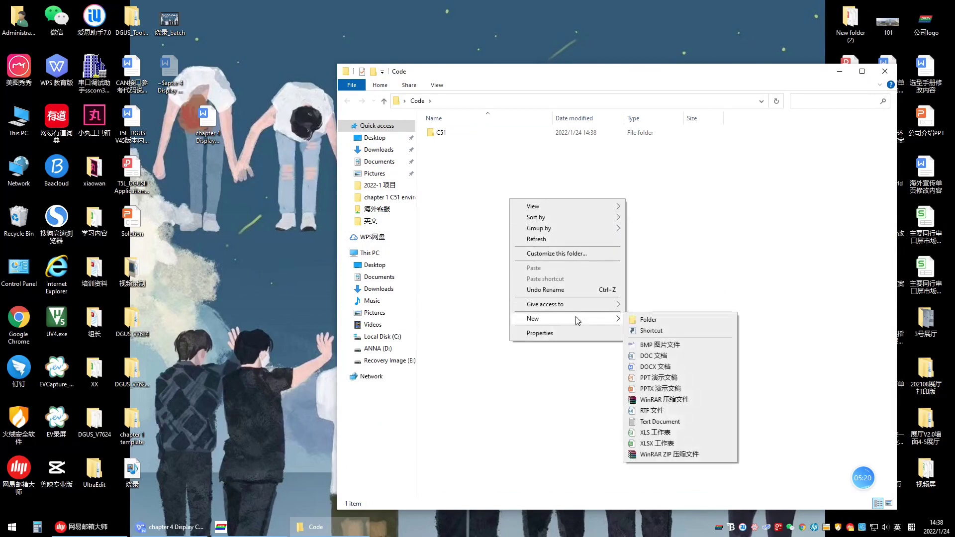
click(653, 318)
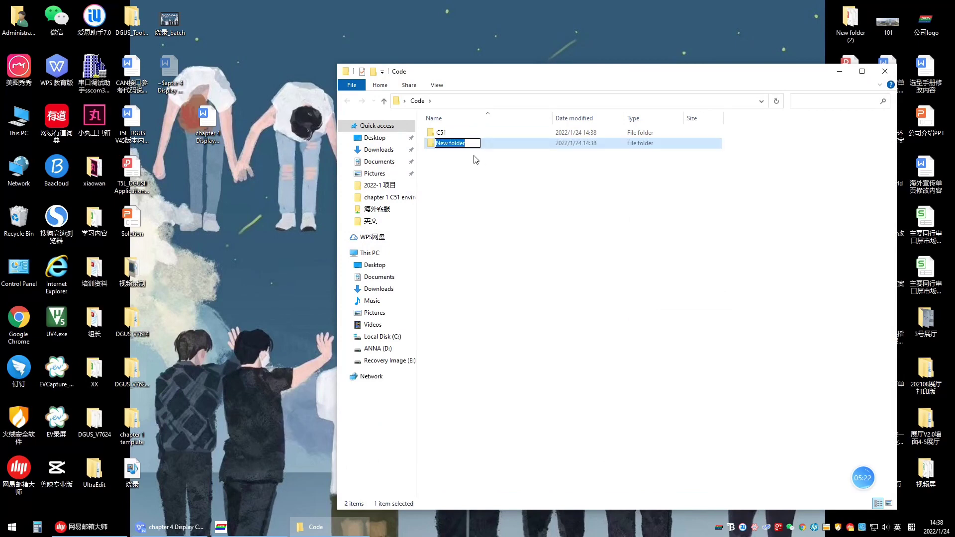
text(GUI)
key(Return)
click(486, 255)
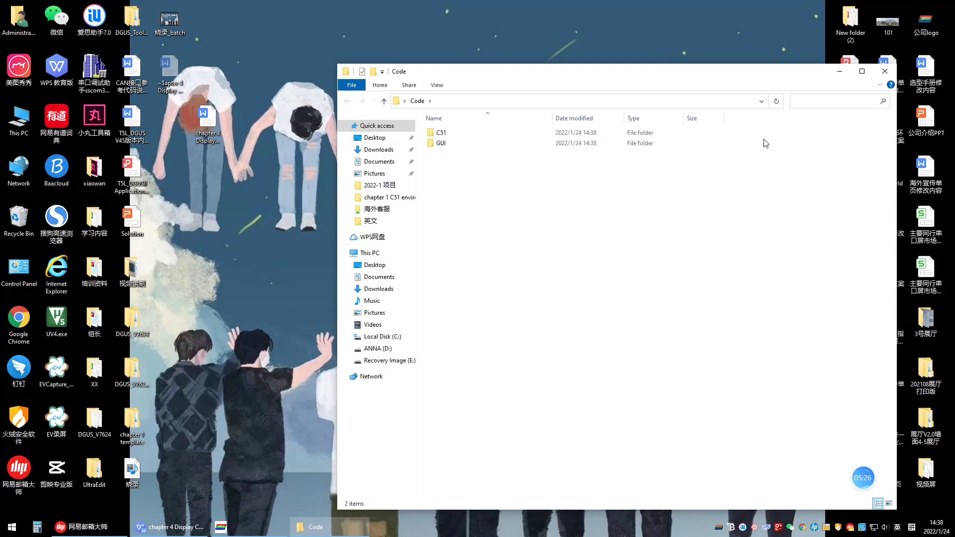
click(884, 68)
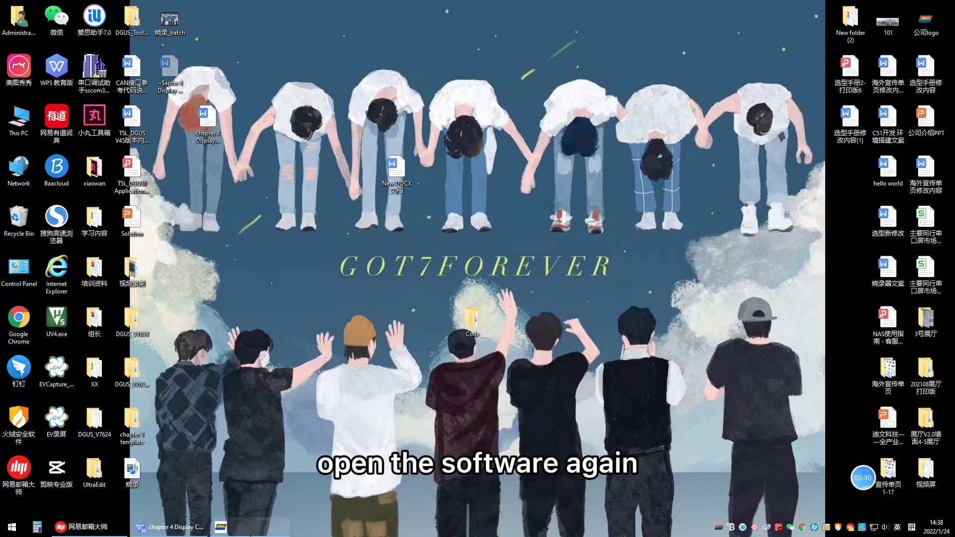
- Switch to DWIN DGUS and create a new project in a new Template folder inside the desktop folder Code\GUI
click(221, 526)
click(82, 154)
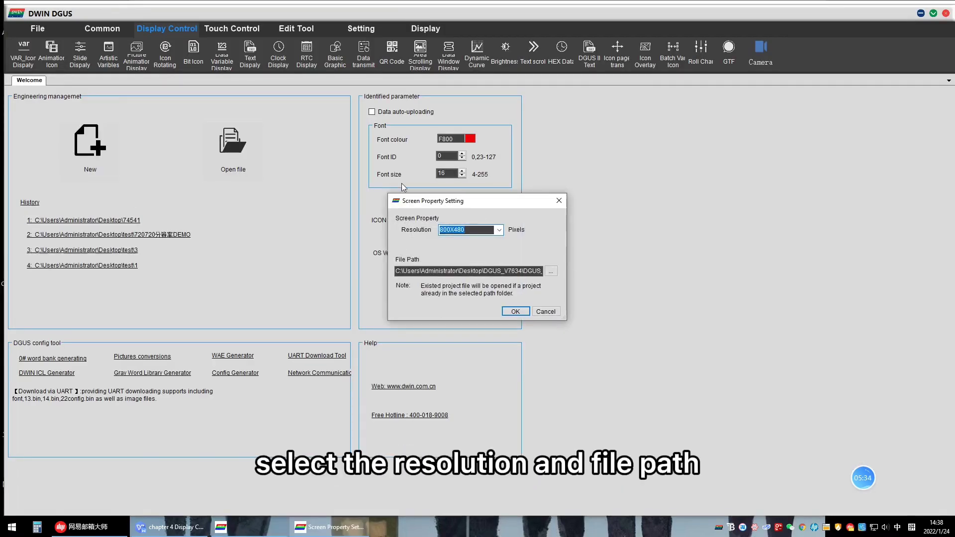
click(499, 230)
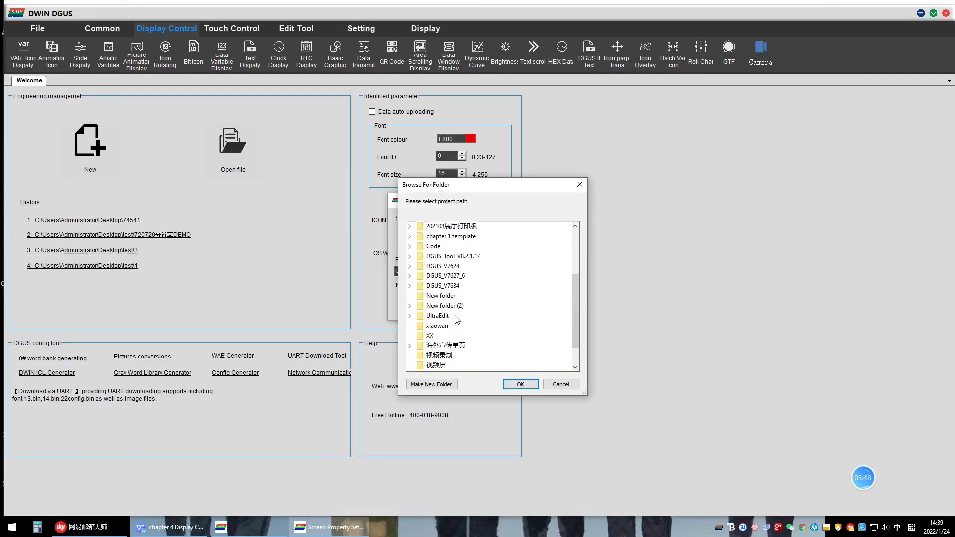
click(410, 246)
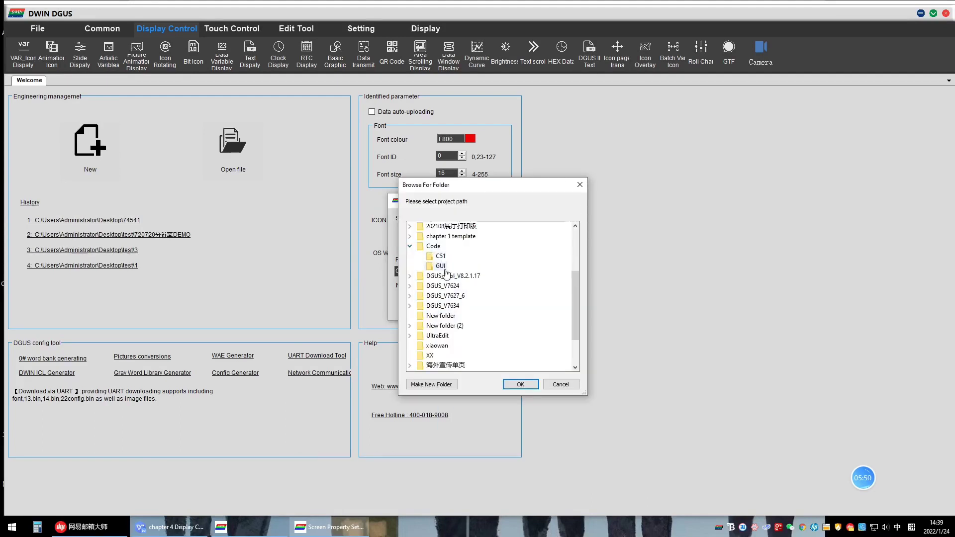
click(440, 266)
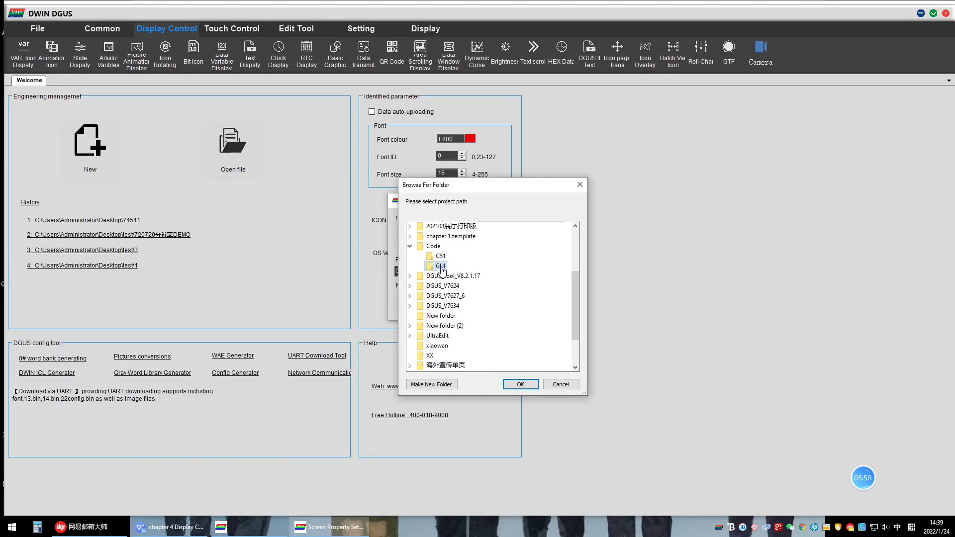
click(431, 384)
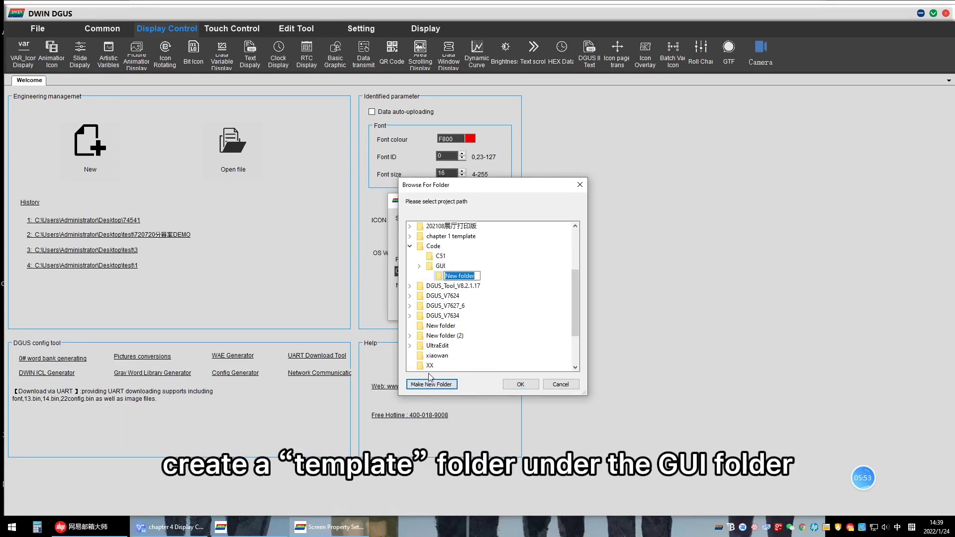
text(Template)
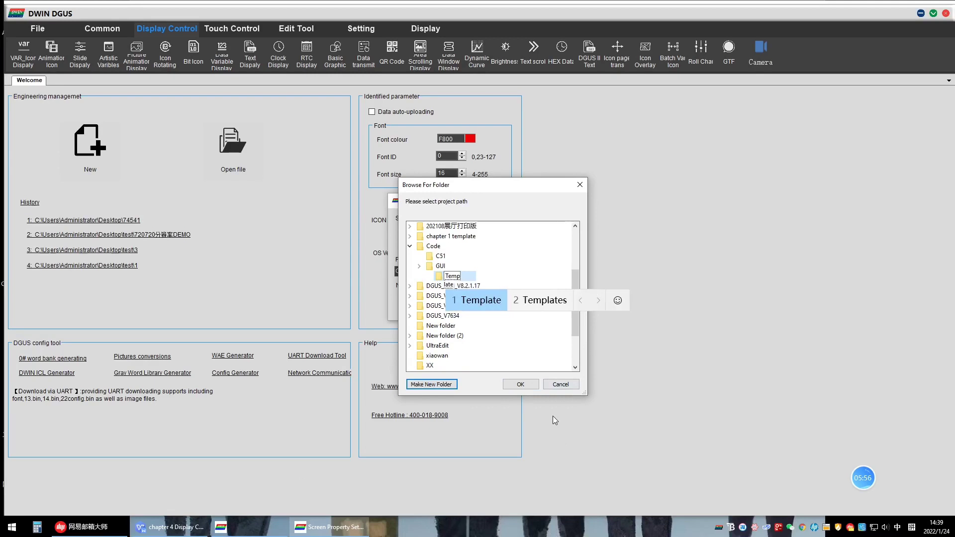
key(space)
click(521, 384)
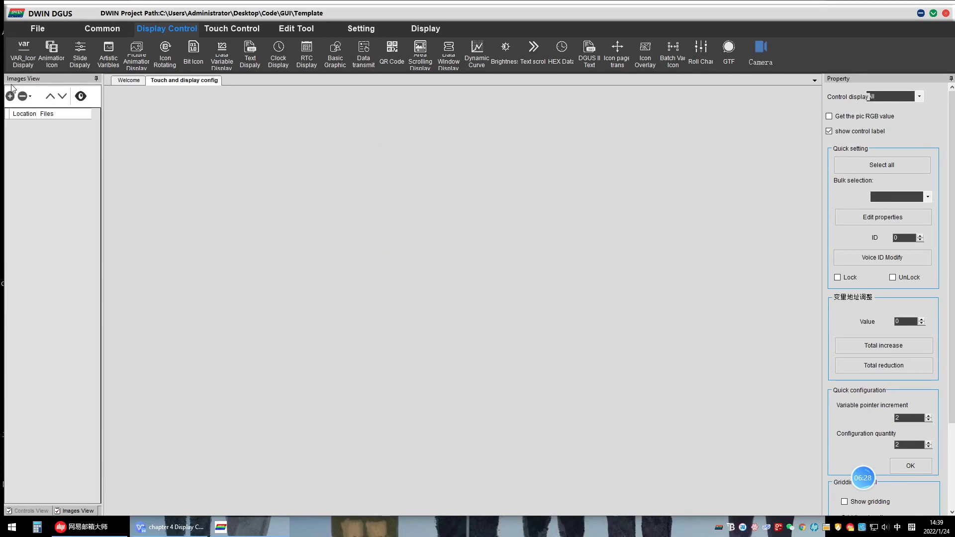
- Minimize the DGUS project window and launch Paint by running mspaint
click(37, 29)
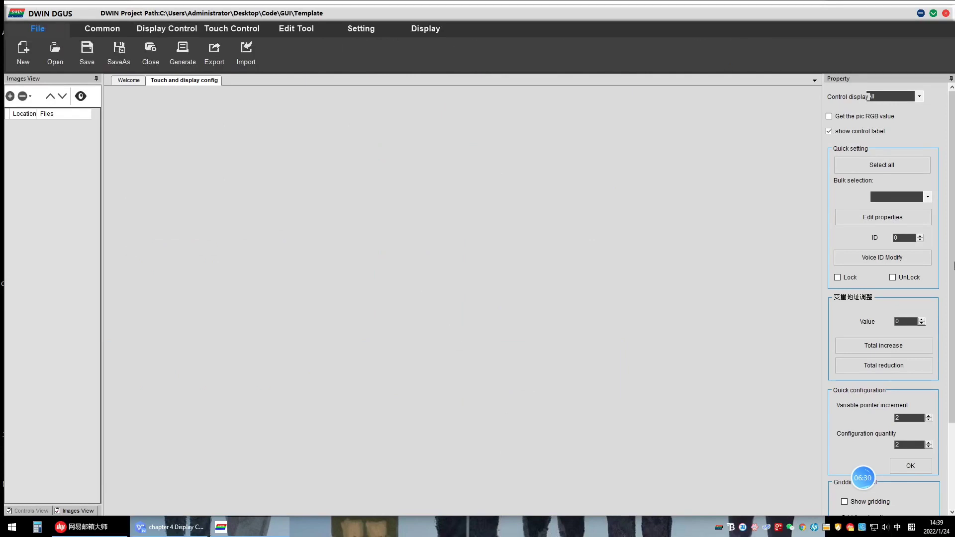
click(921, 13)
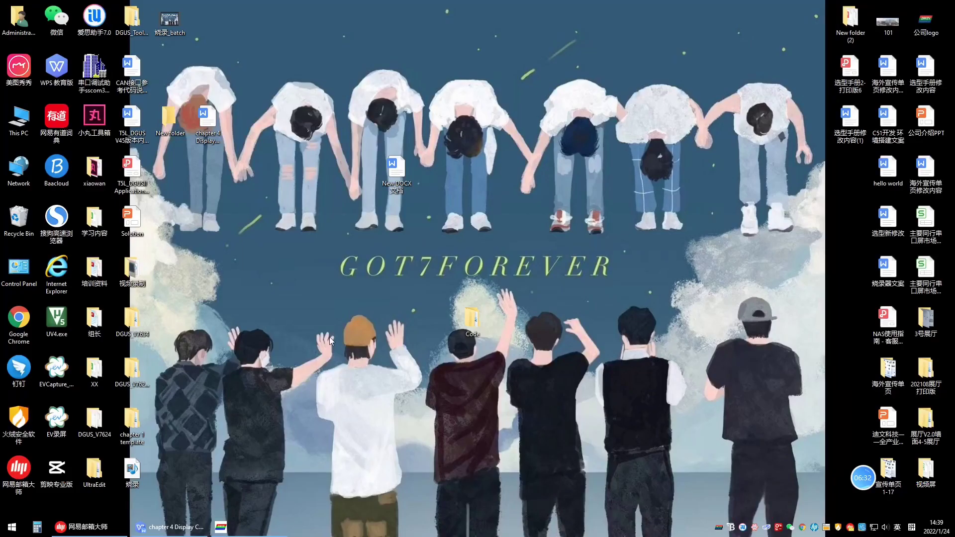
key(super+r)
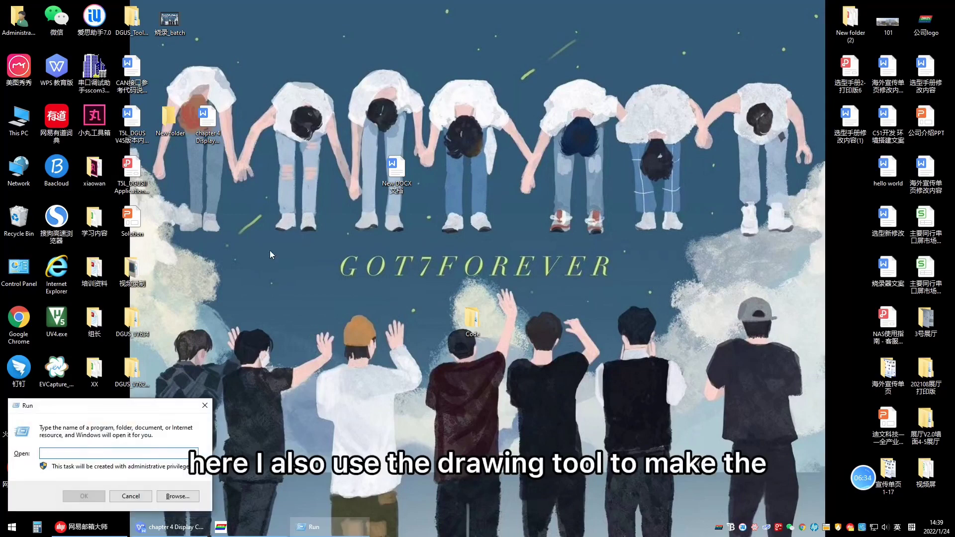
text(mspaint)
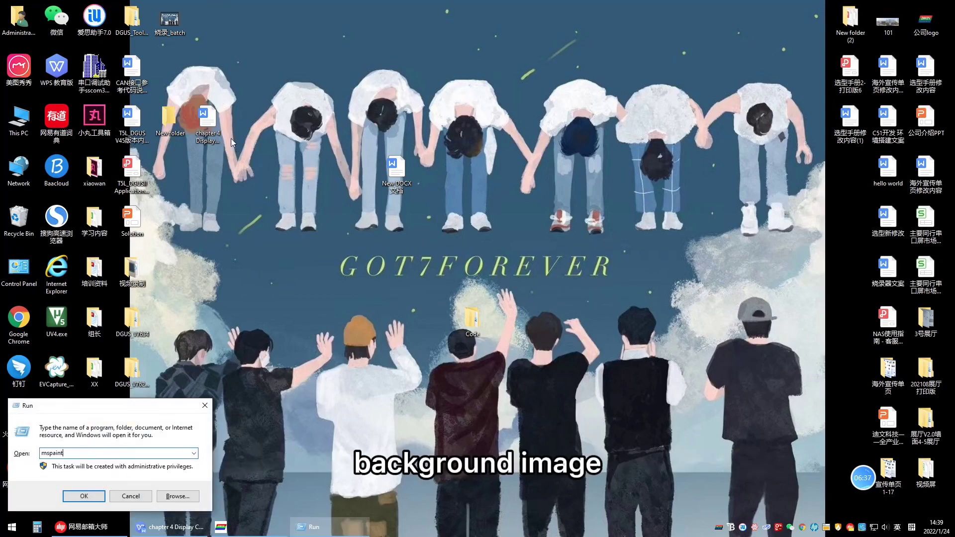
key(Return)
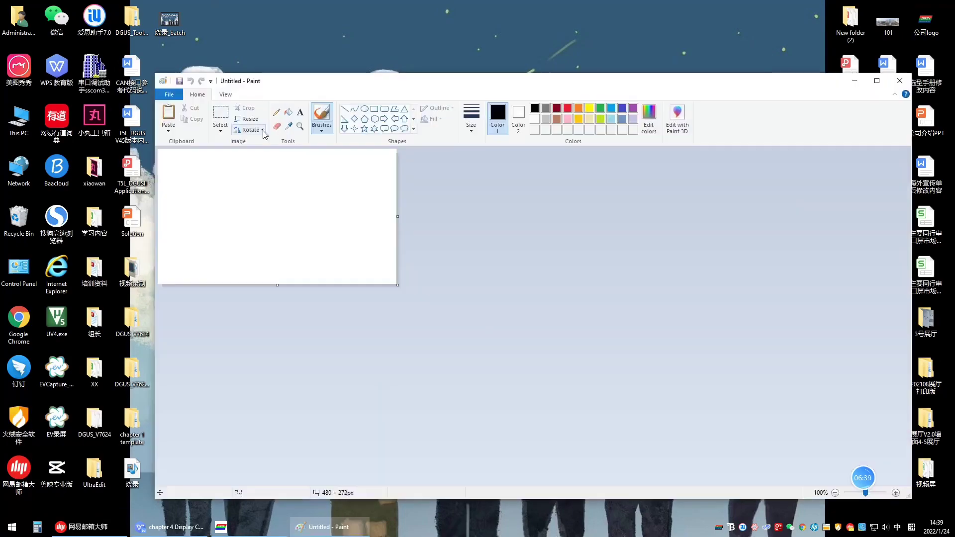
- Size the blank Paint canvas by pixels, at 480 horizontal and 272 vertical
click(290, 206)
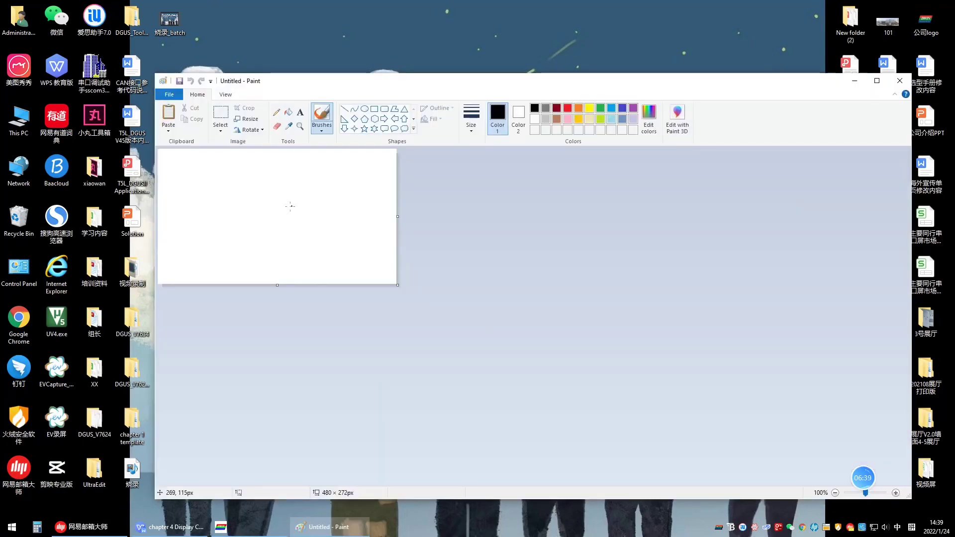
click(247, 119)
click(264, 155)
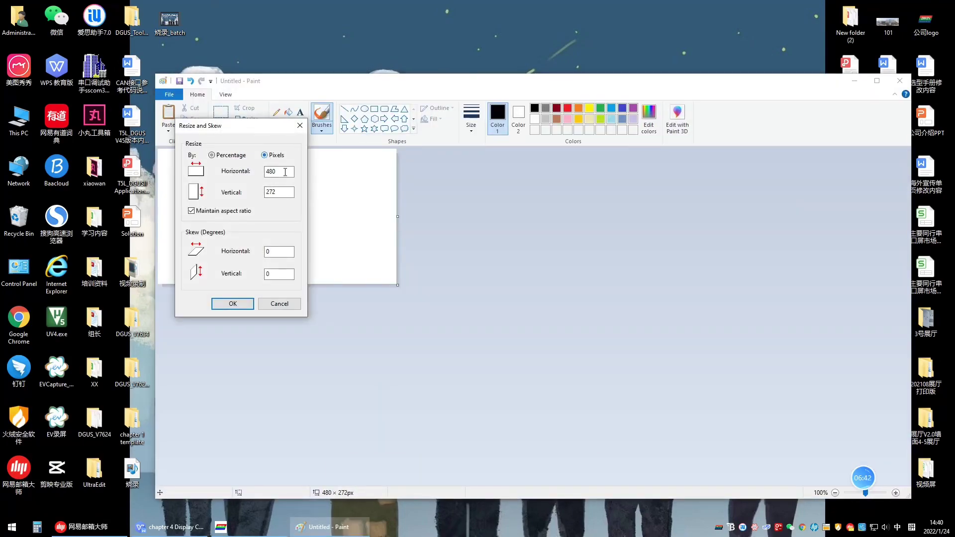
click(233, 303)
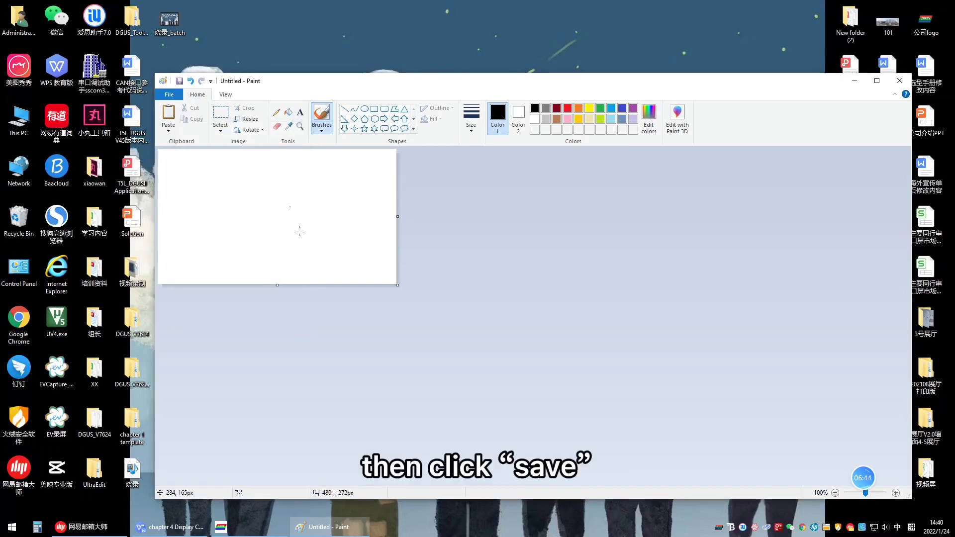
- Save the image as a JPEG named 0 in the Template project's DWIN_SET folder and close Paint
click(179, 81)
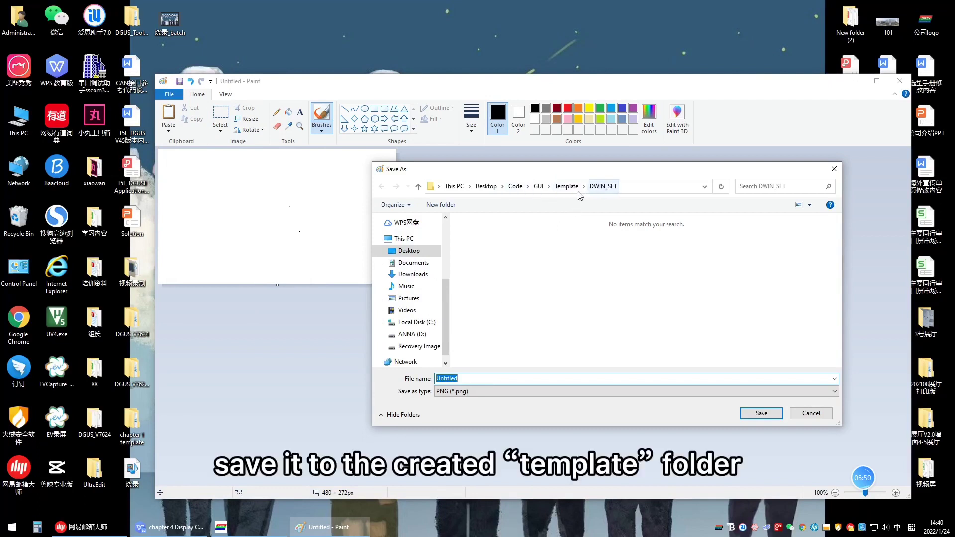
text(0)
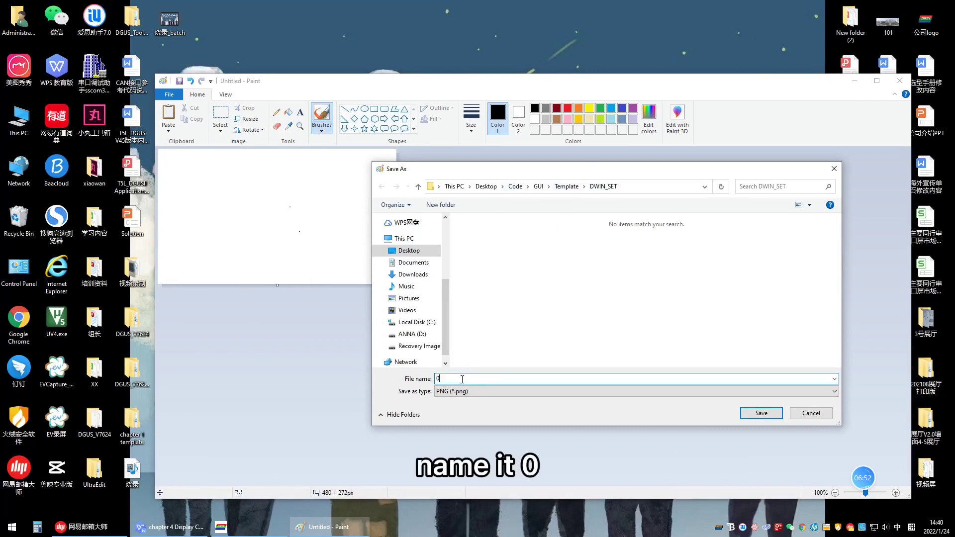
click(486, 391)
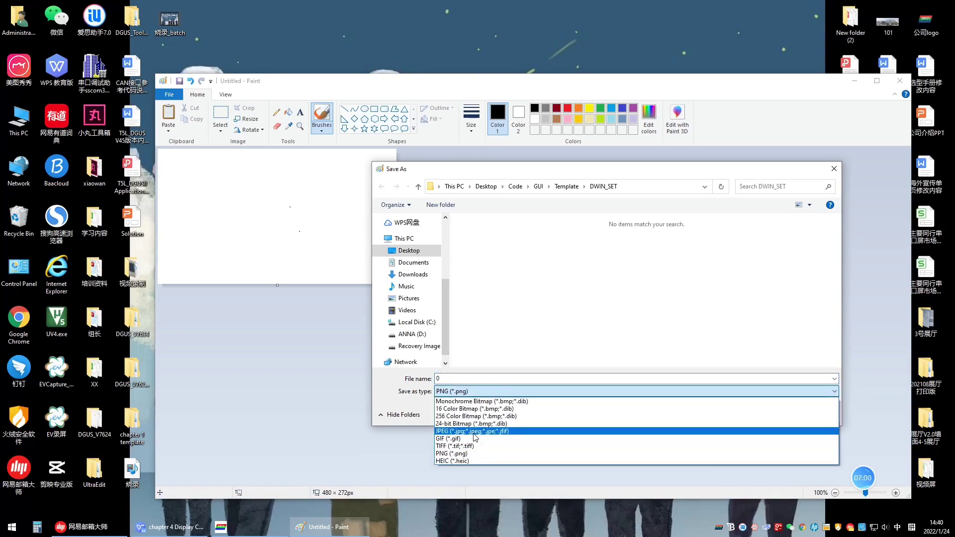
click(474, 431)
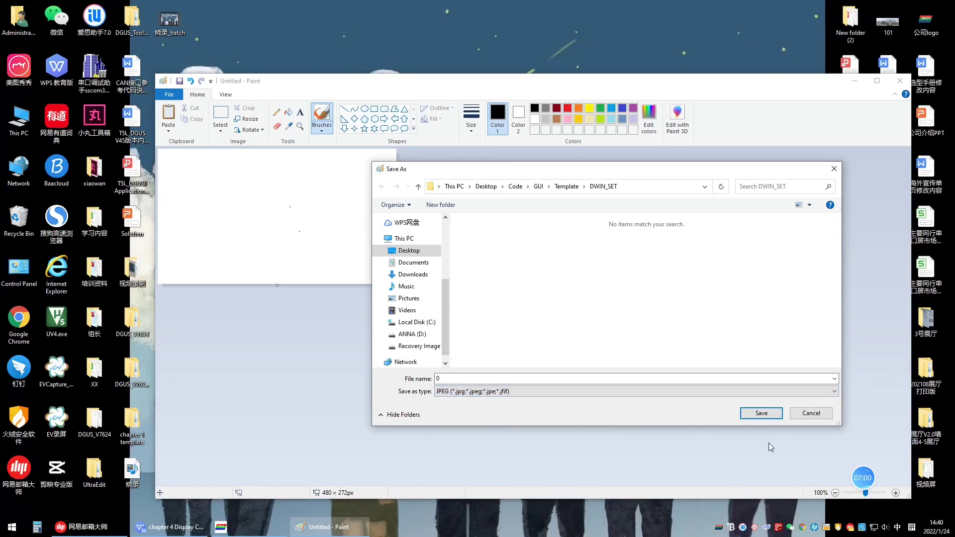
click(762, 413)
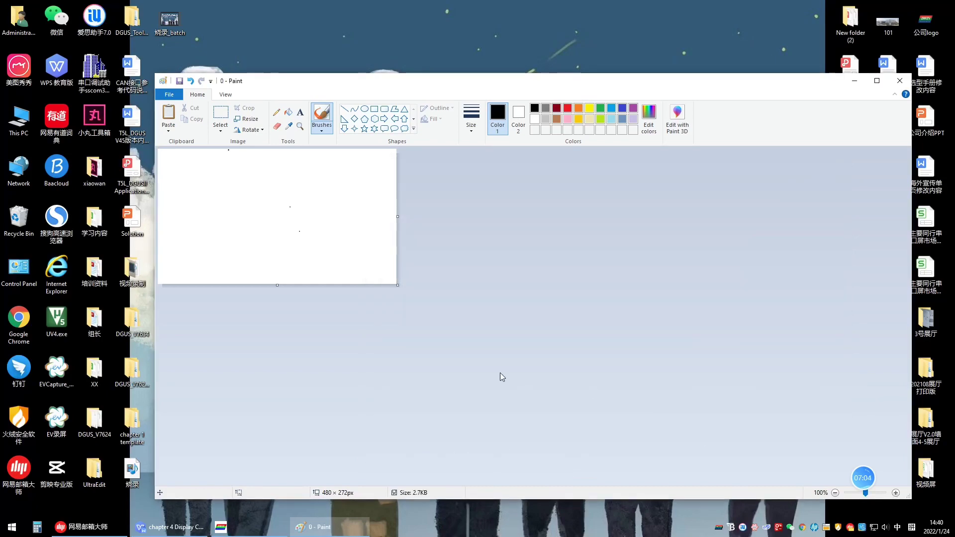
click(900, 81)
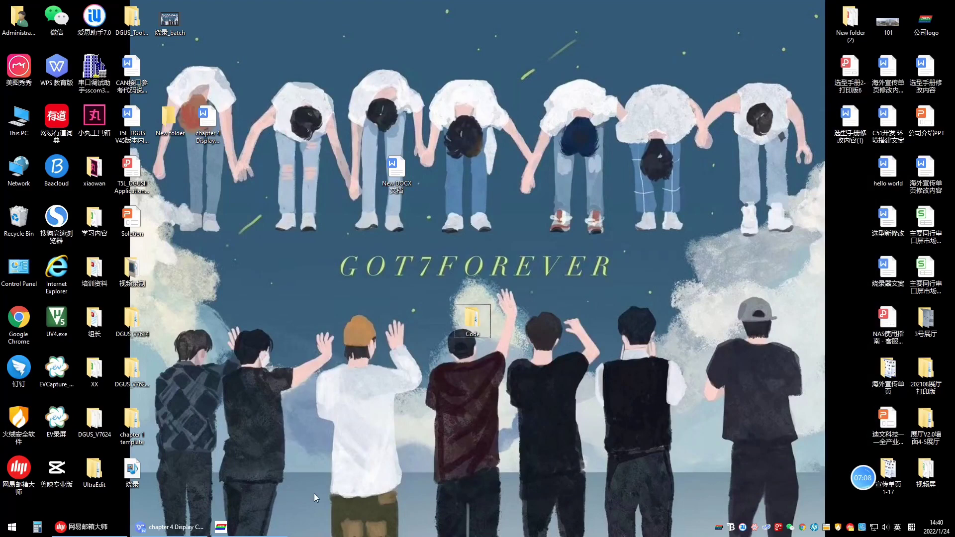
- Switch to DWIN DGUS and add the background picture 0 from Template\DWIN_SET to the project's images
click(241, 532)
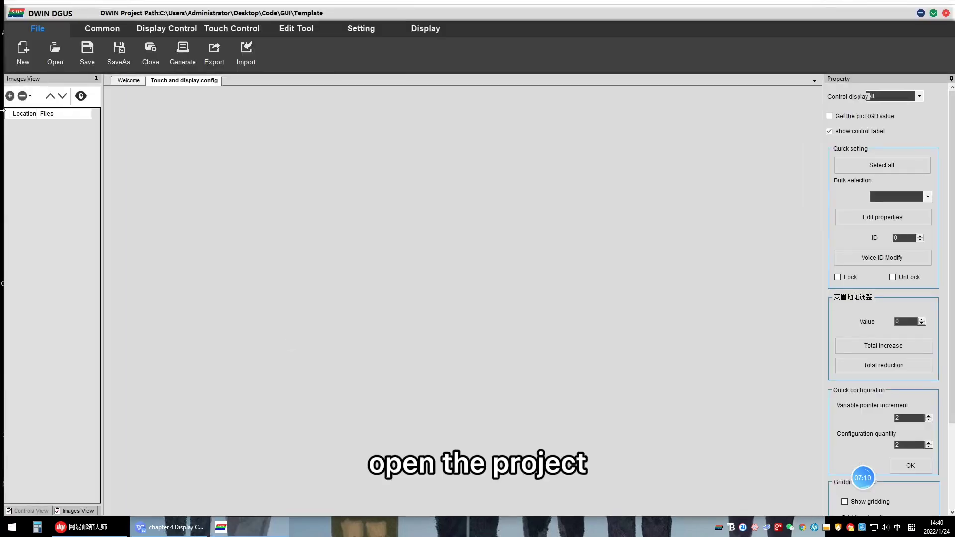
click(10, 96)
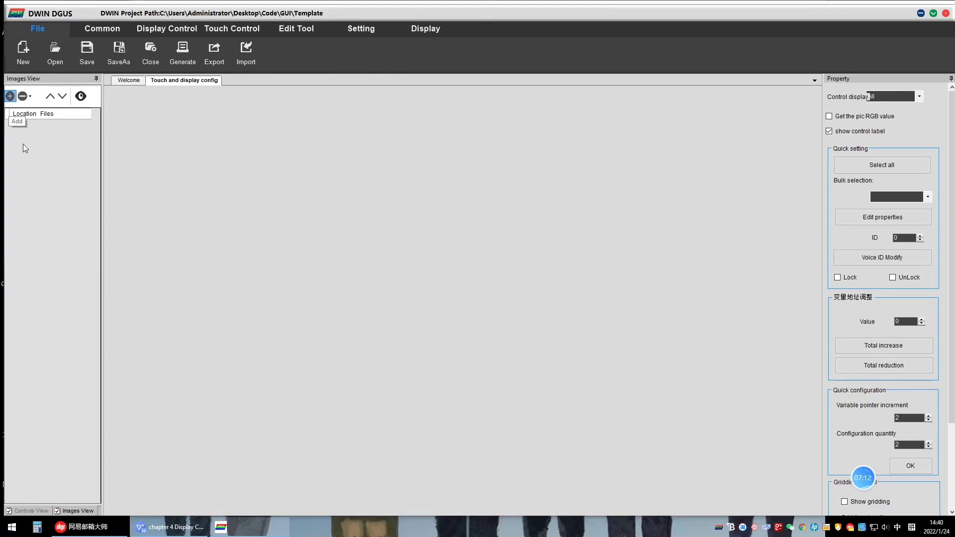
click(107, 88)
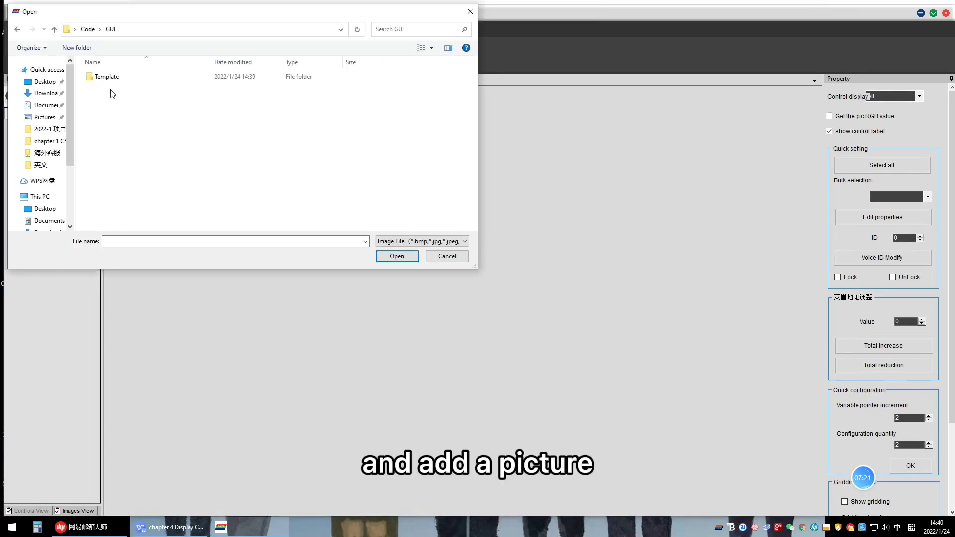
double_click(104, 79)
double_click(108, 80)
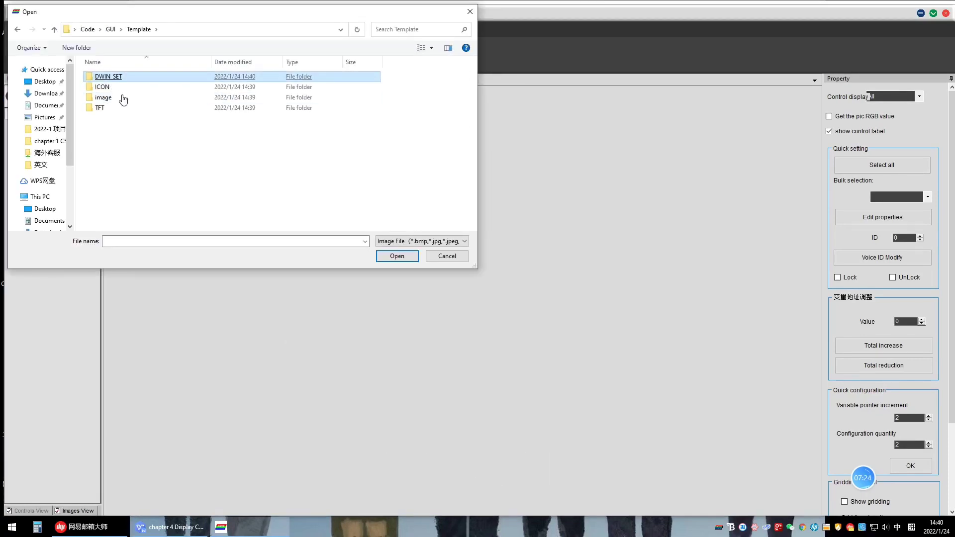
click(130, 108)
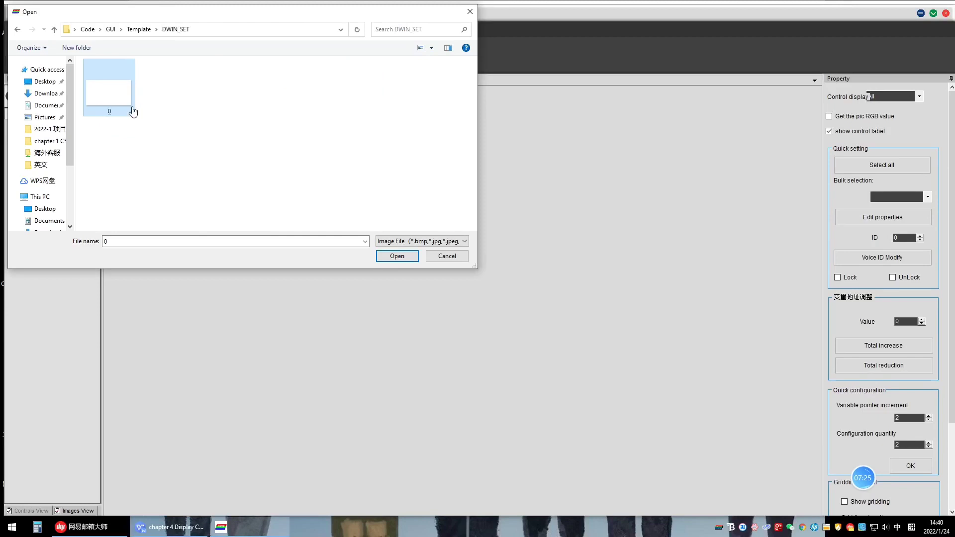
click(397, 256)
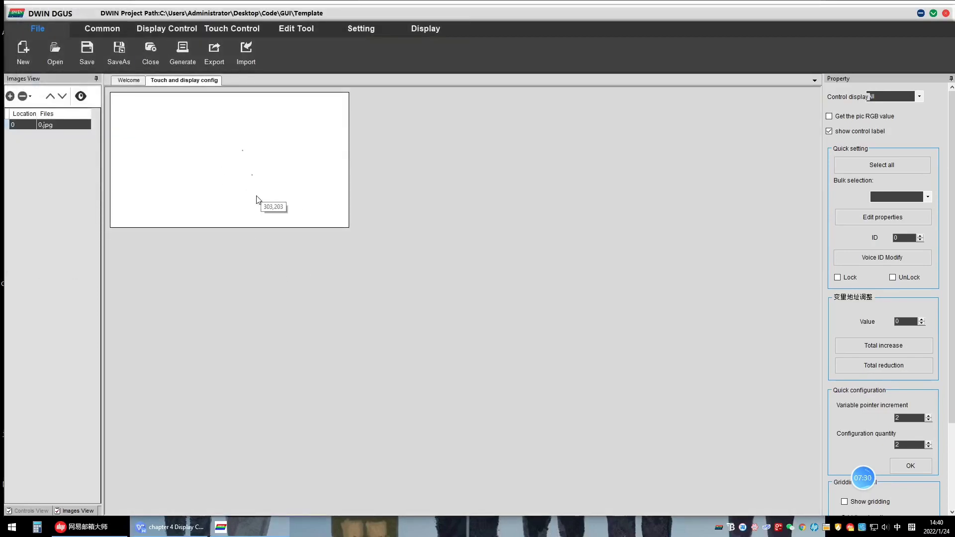
- Place an Artistic Variables control about 373 by 96 pixels across the middle of the page, and try its lock on and off
click(167, 30)
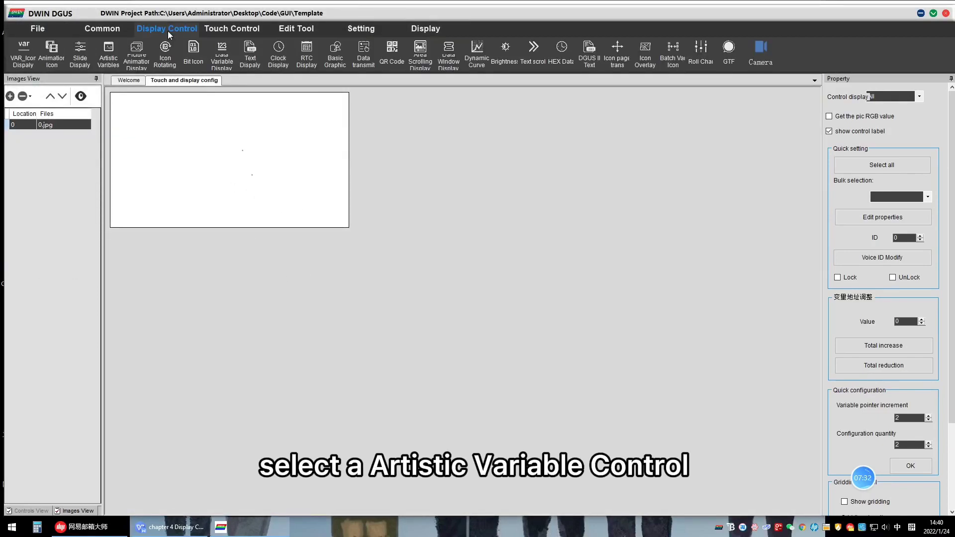
click(109, 52)
drag(129, 135, 315, 183)
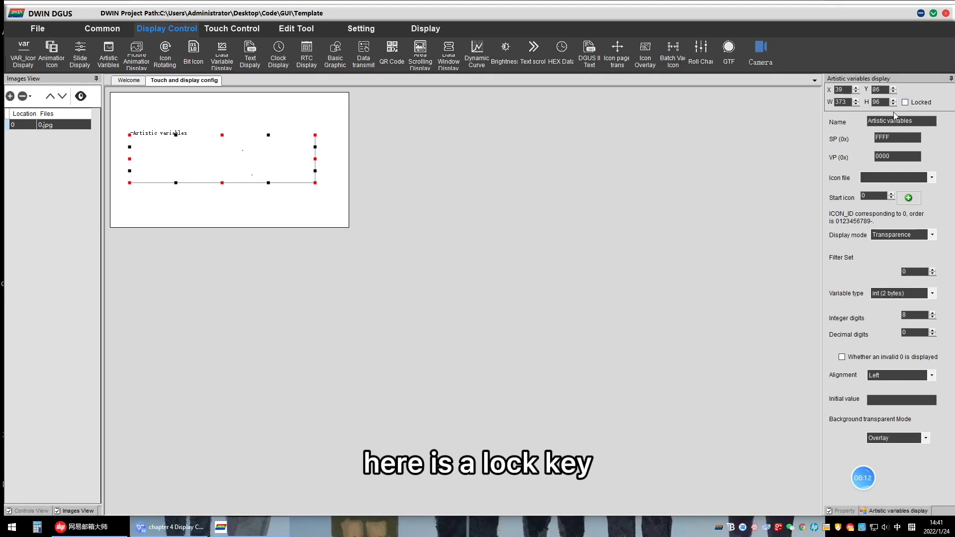
click(904, 102)
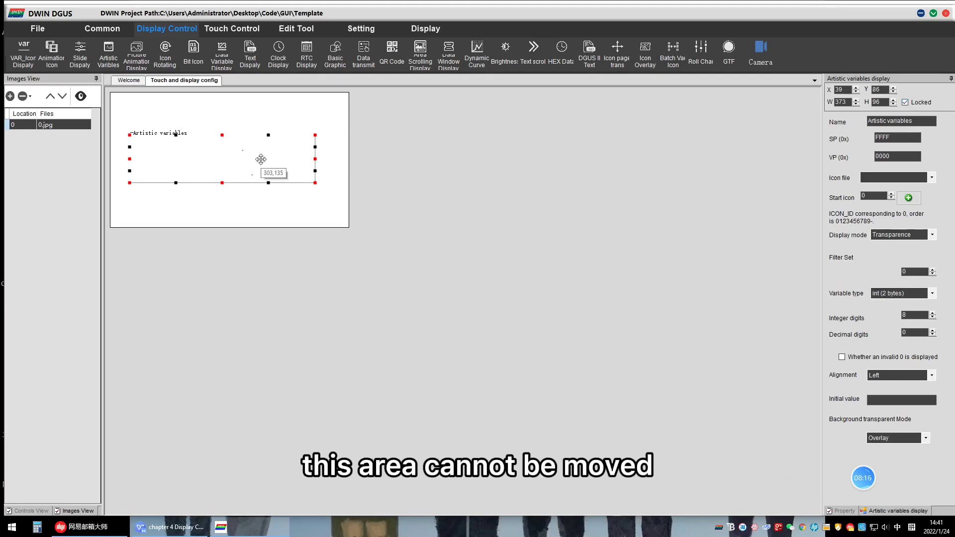
click(906, 103)
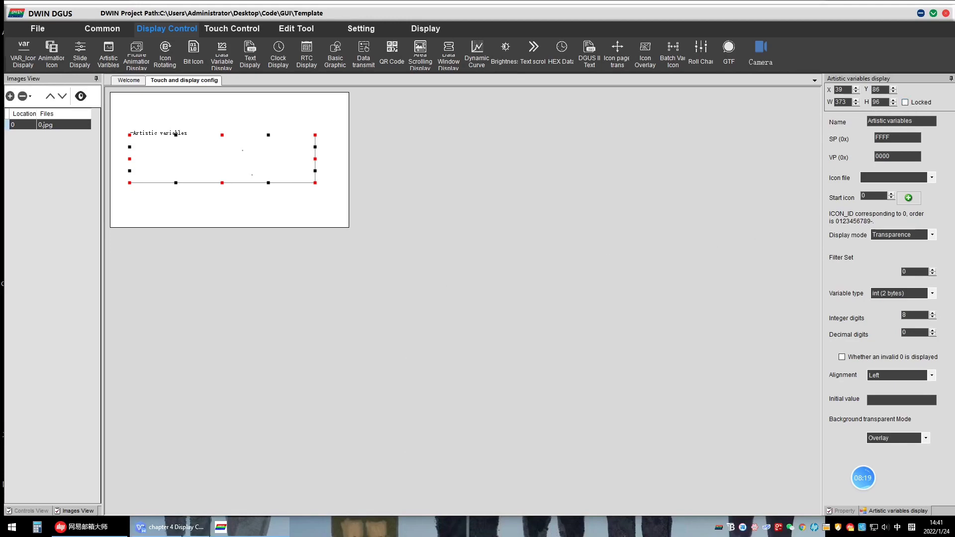
- Switch to the chapter 4 Display Control document, review the artistic variable's coordinate, name and SP properties, and return to DWIN DGUS
click(166, 527)
scroll(477, 287, down, 3)
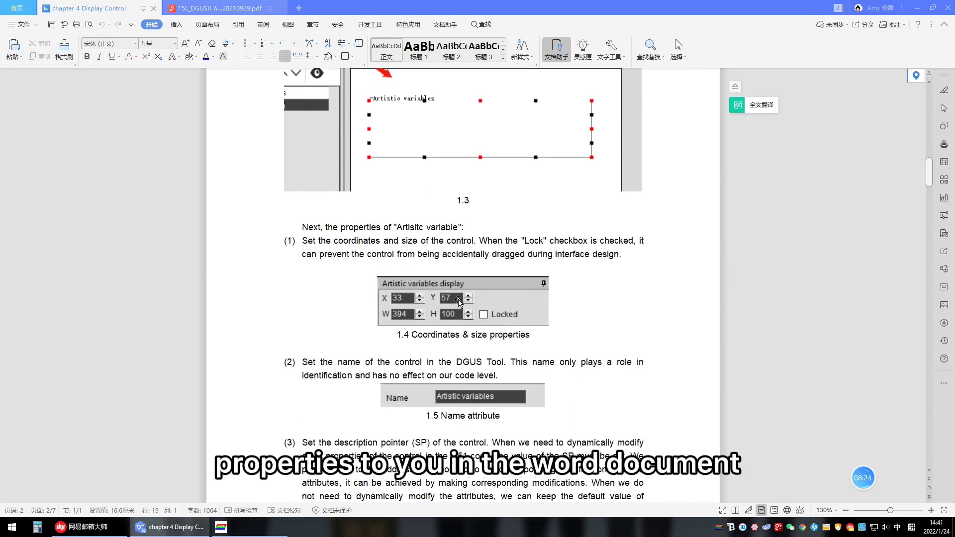
scroll(458, 301, down, 8)
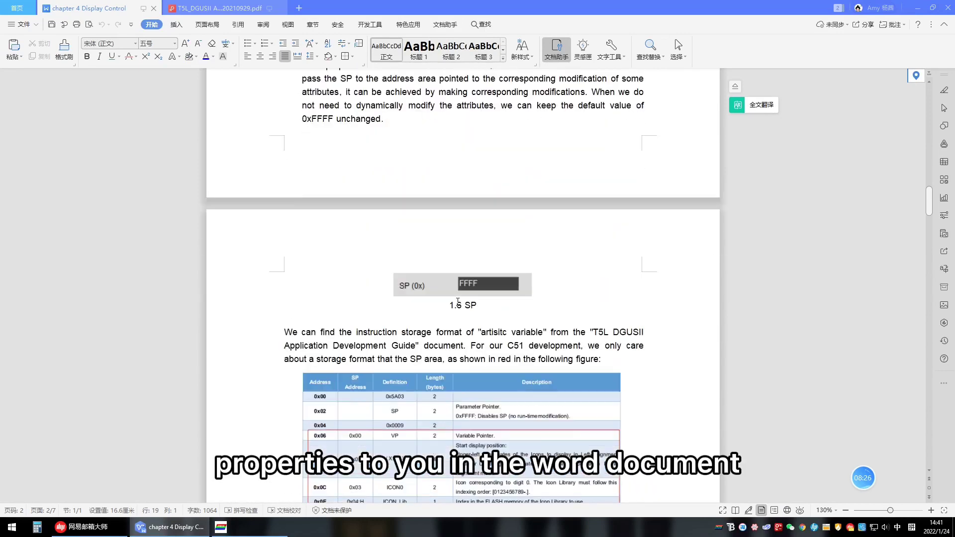
scroll(457, 302, down, 3)
scroll(455, 301, up, 12)
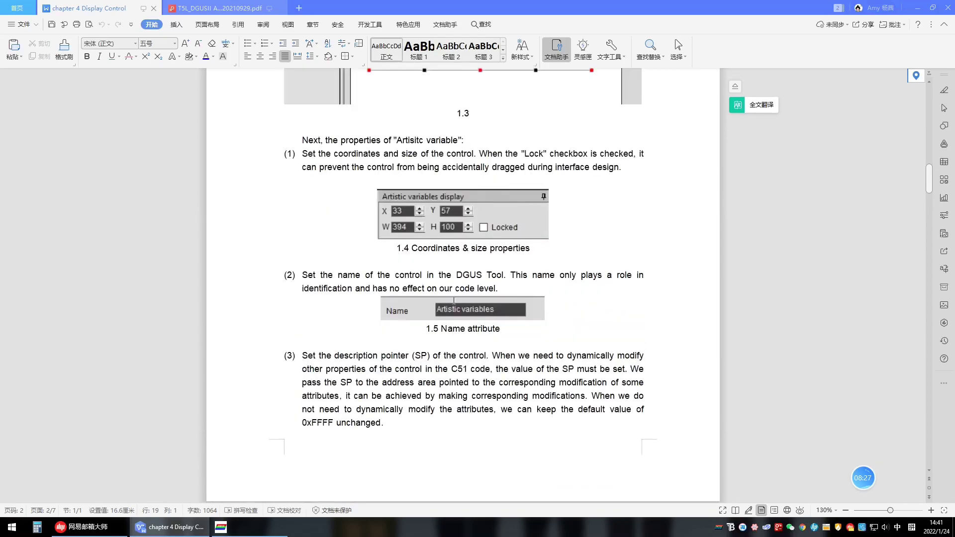
scroll(454, 301, down, 3)
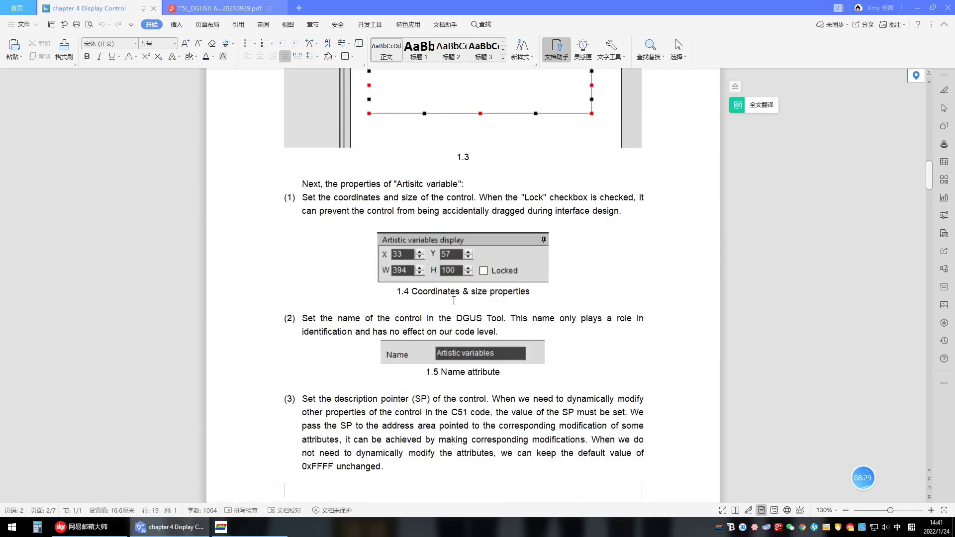
click(238, 527)
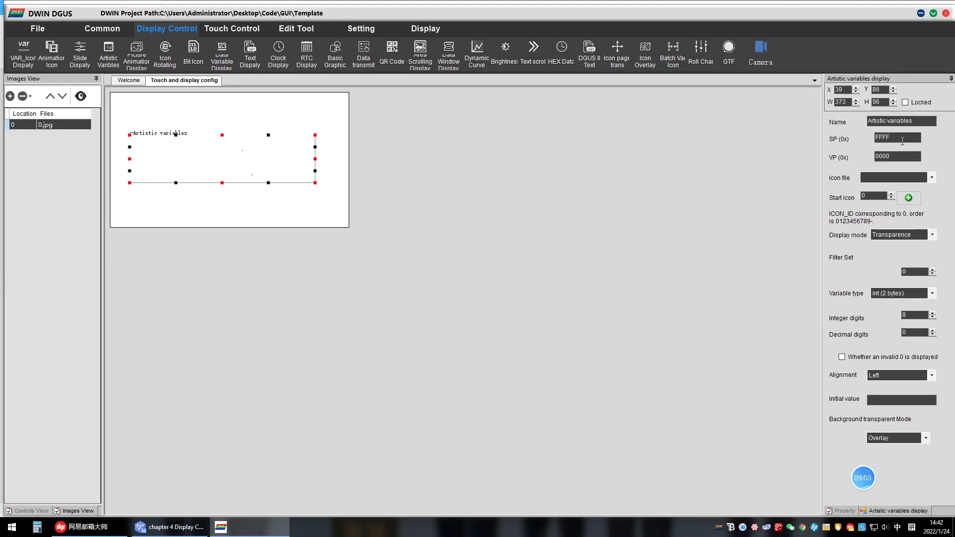
- Reopen the chapter 4 document and examine the SP description and the artistic variable's instruction storage format table
click(170, 527)
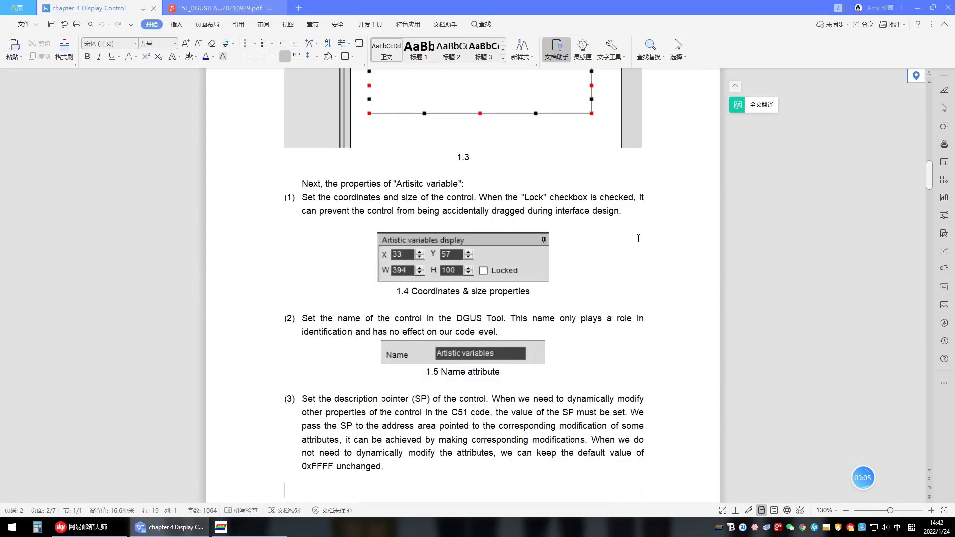
scroll(501, 316, down, 8)
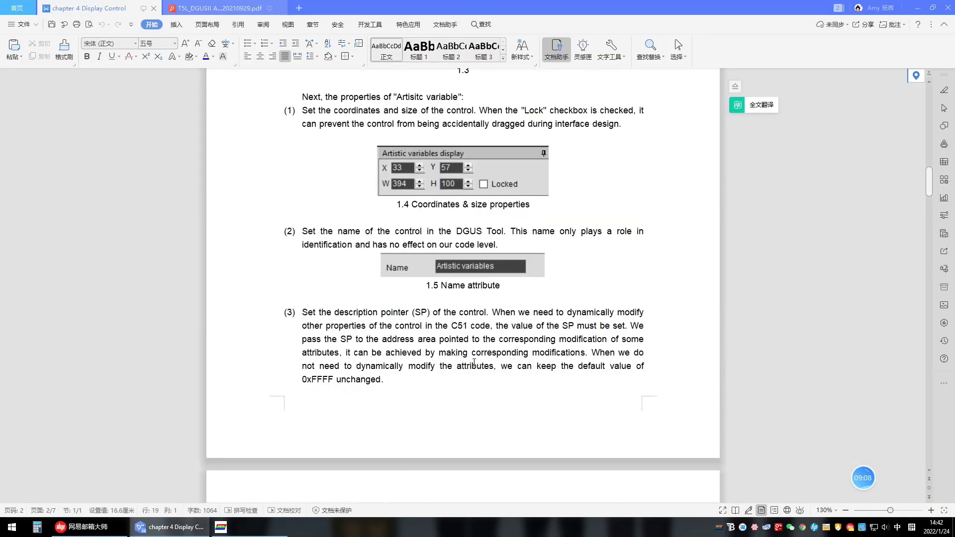
scroll(456, 360, up, 3)
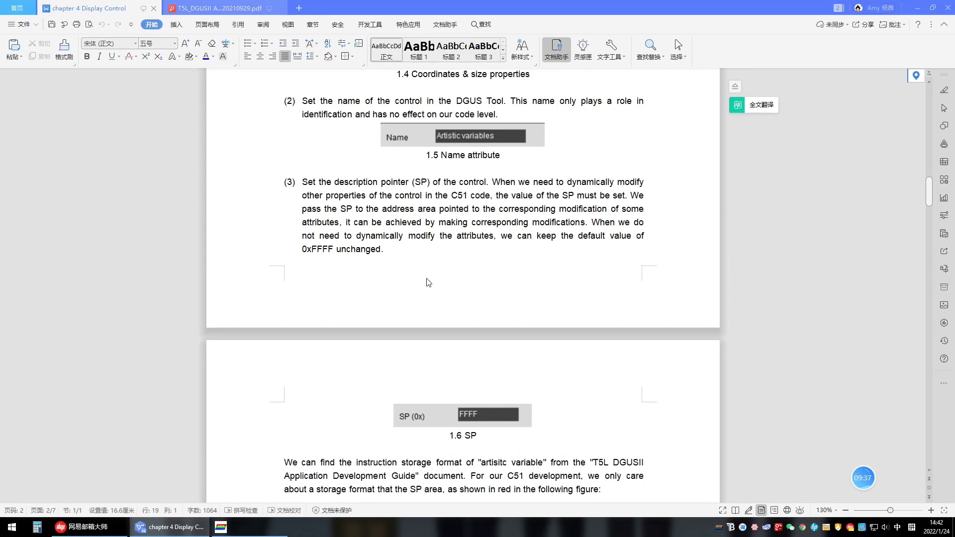
scroll(451, 303, down, 3)
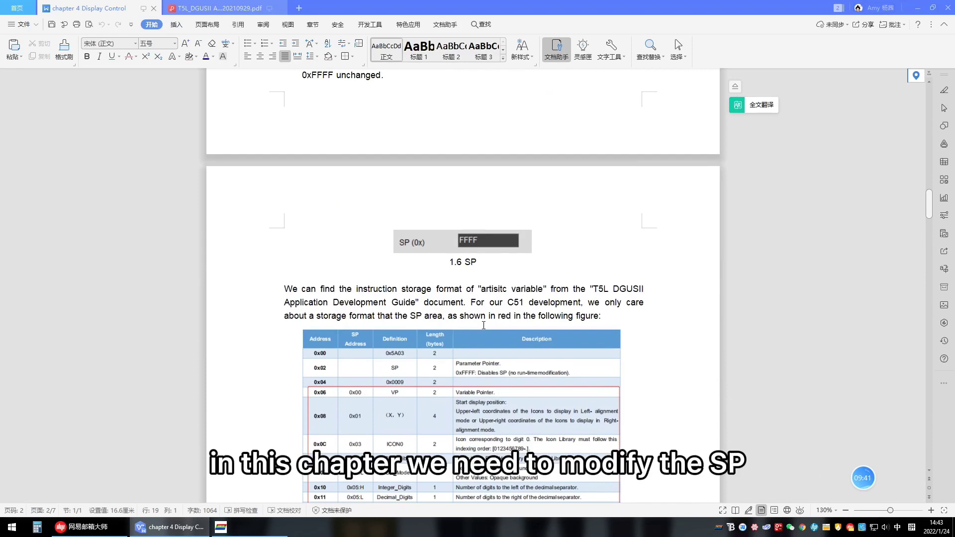
scroll(484, 324, down, 1)
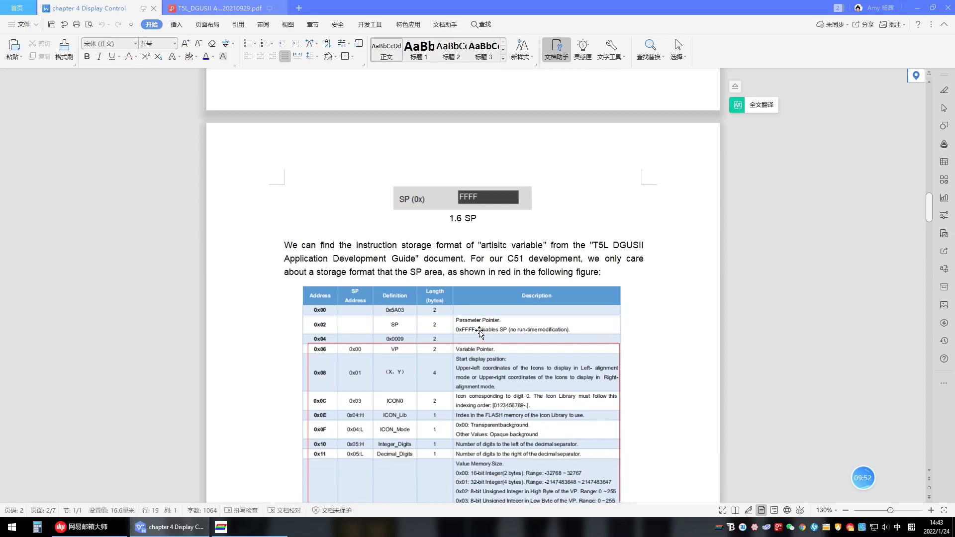
scroll(479, 332, down, 1)
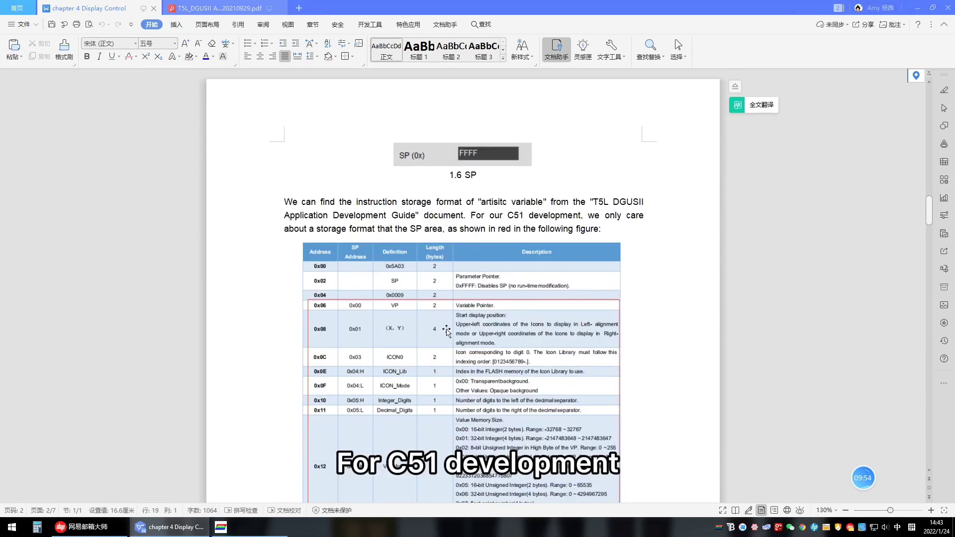
- Return to DWIN DGUS and examine the artistic variable's icon file, display mode and variable type options and its integer and decimal digits properties
scroll(478, 397, down, 3)
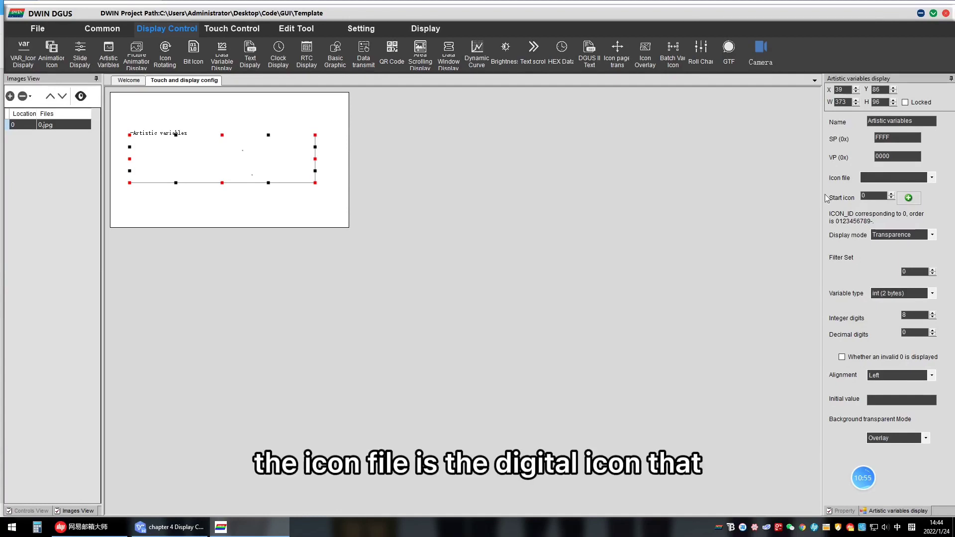
click(881, 178)
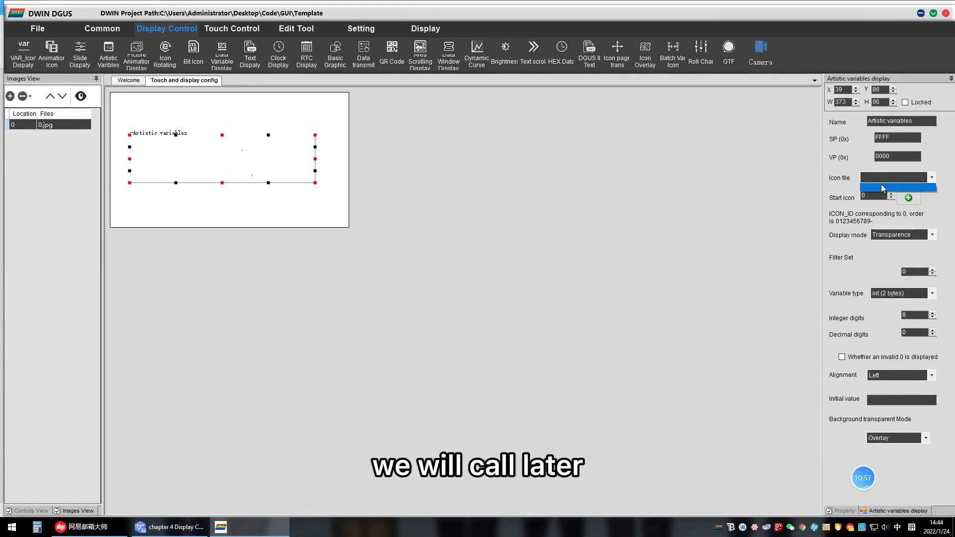
click(840, 183)
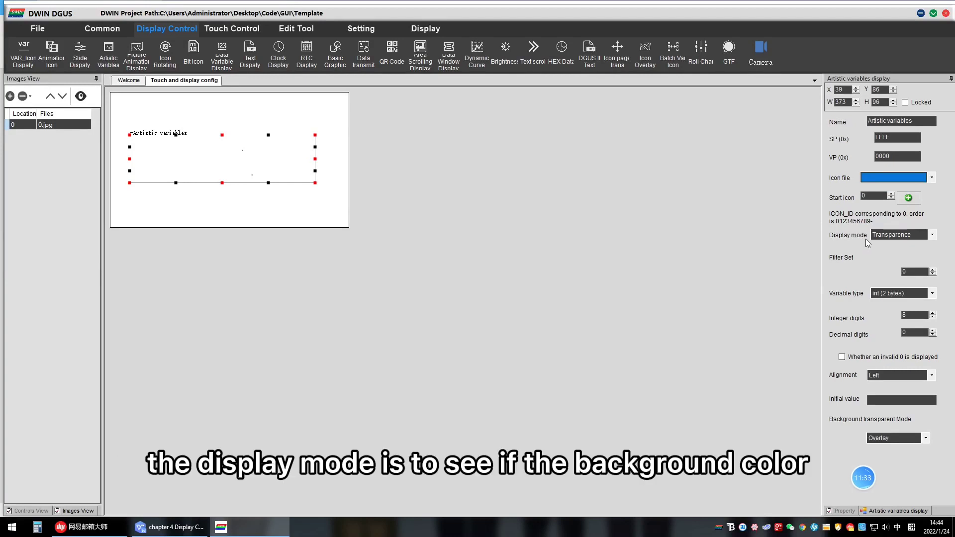
click(901, 235)
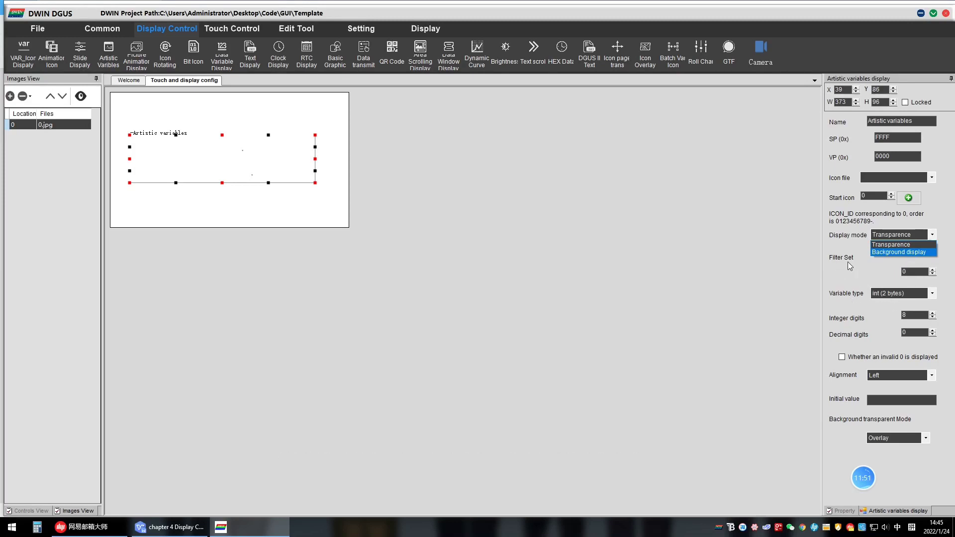
click(885, 274)
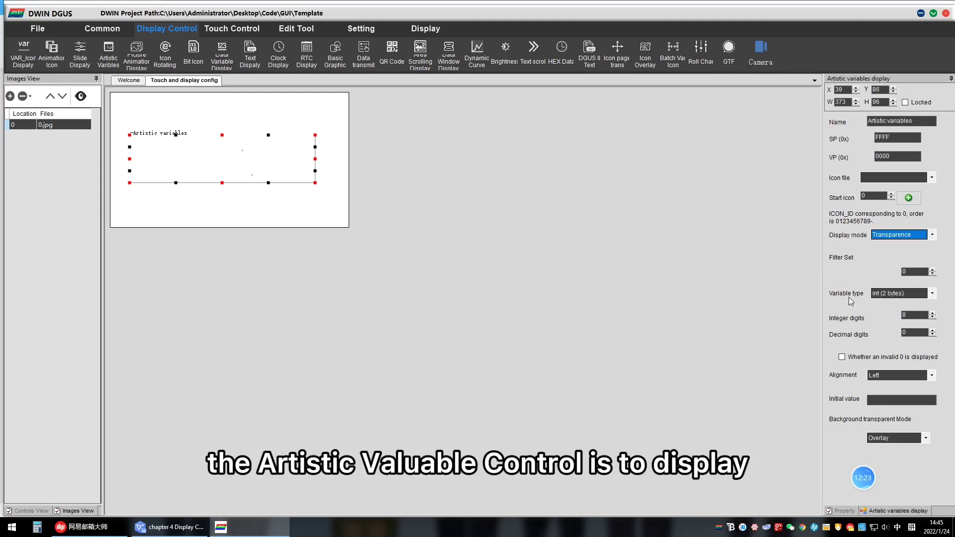
click(900, 293)
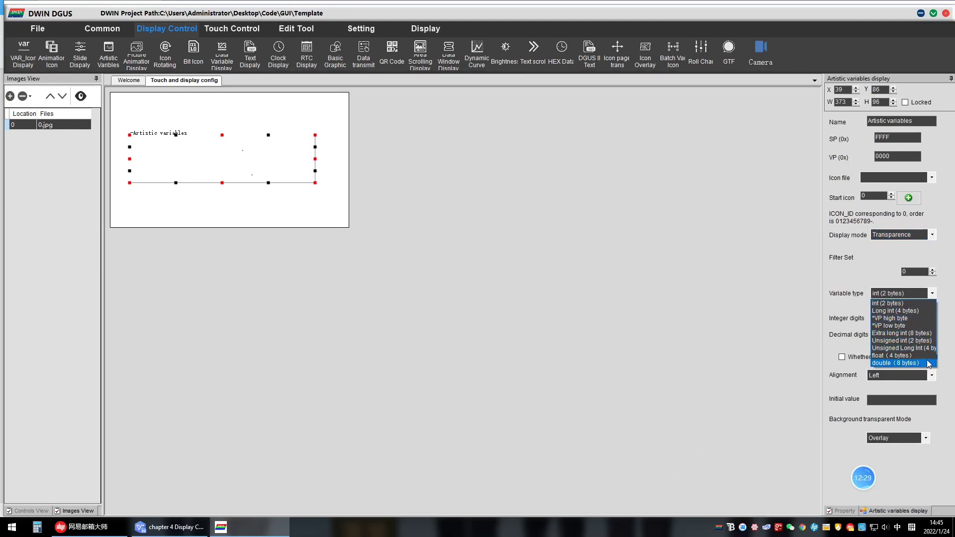
click(857, 322)
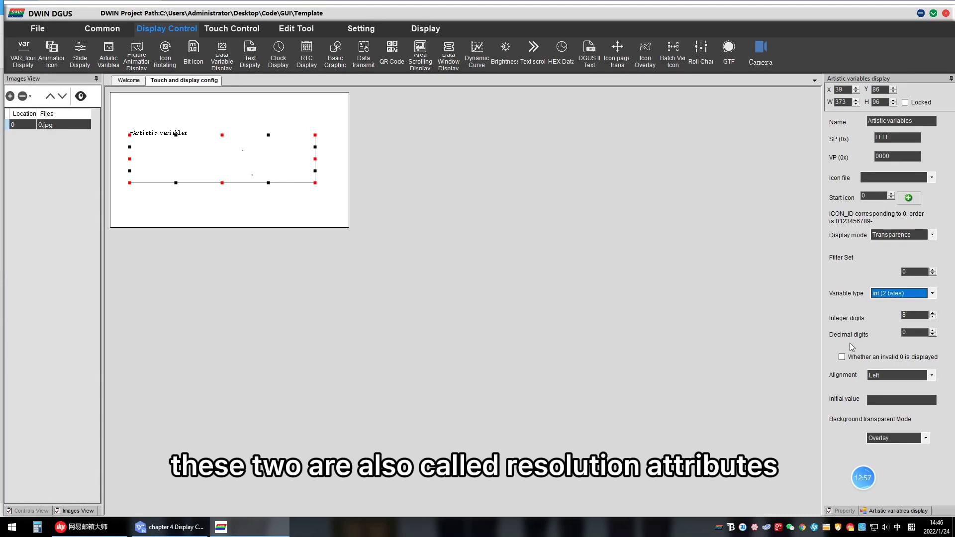
click(909, 315)
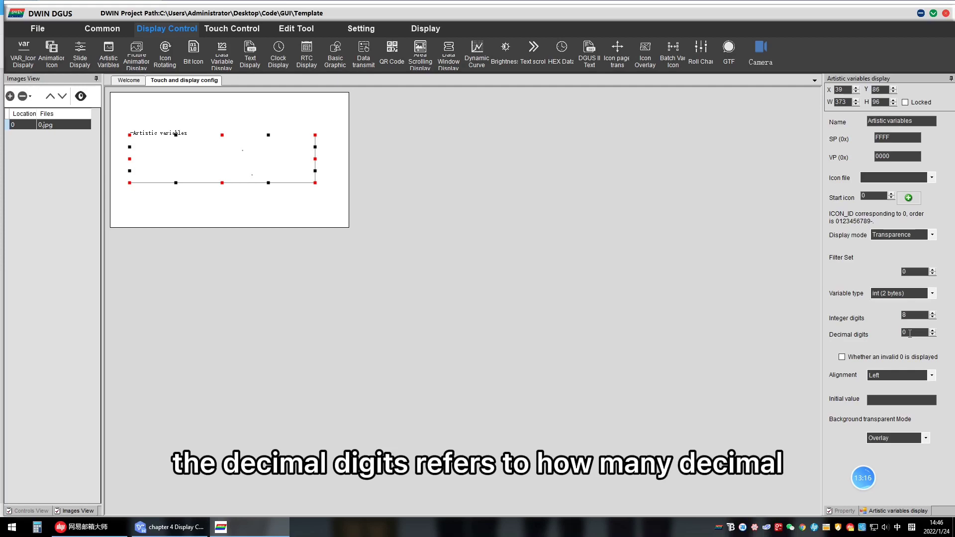
click(910, 334)
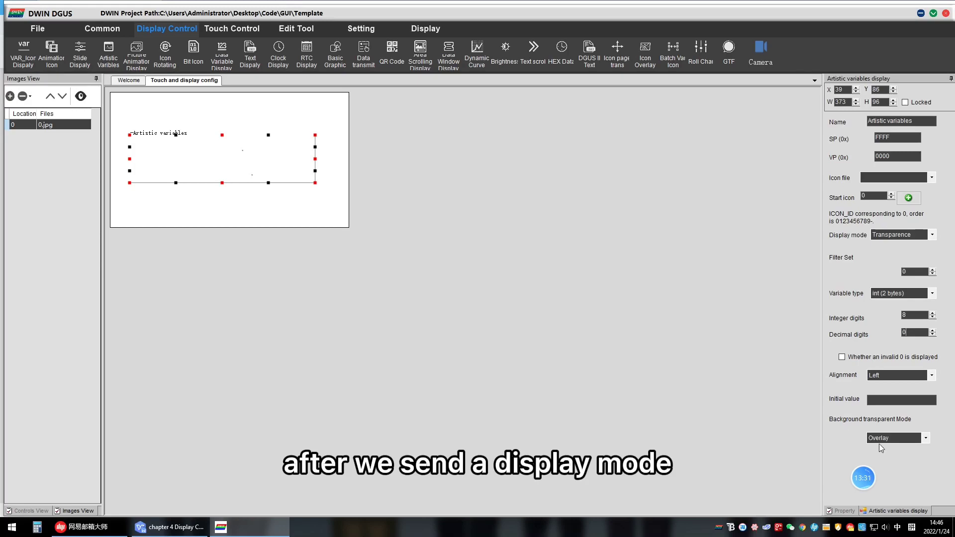
click(900, 234)
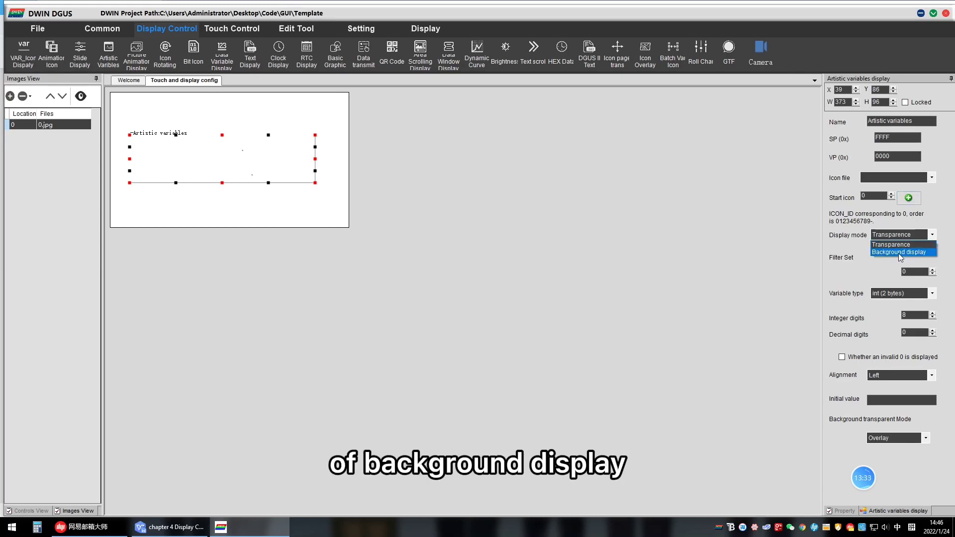
click(898, 253)
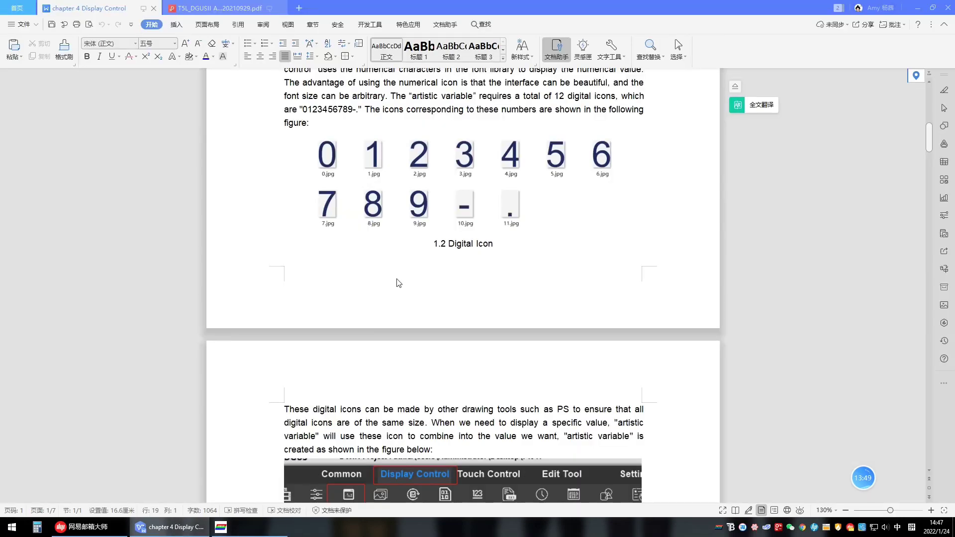
- Review the chapter 4 Display Control document from the digital icons and property descriptions through the Routine Design function introduction
scroll(479, 324, down, 5)
scroll(479, 324, down, 6)
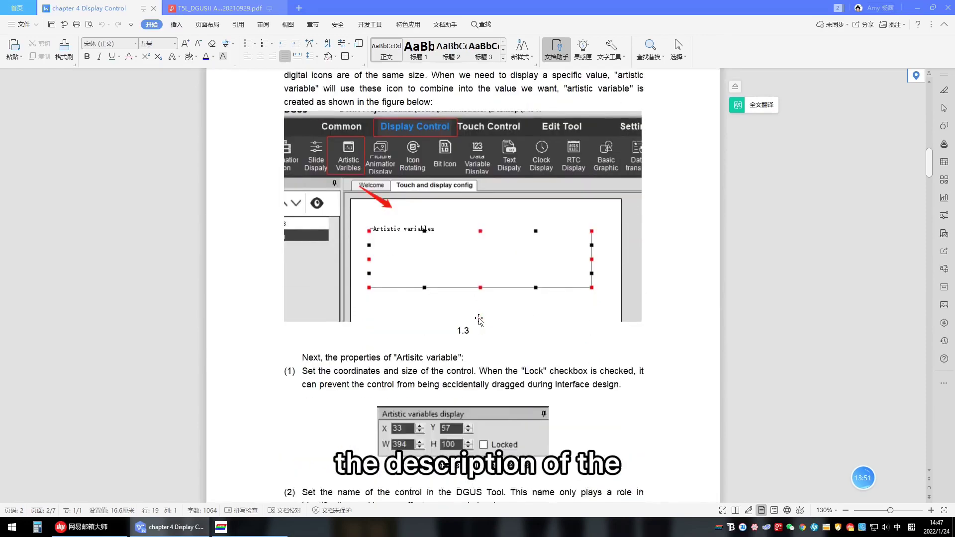
scroll(477, 324, down, 20)
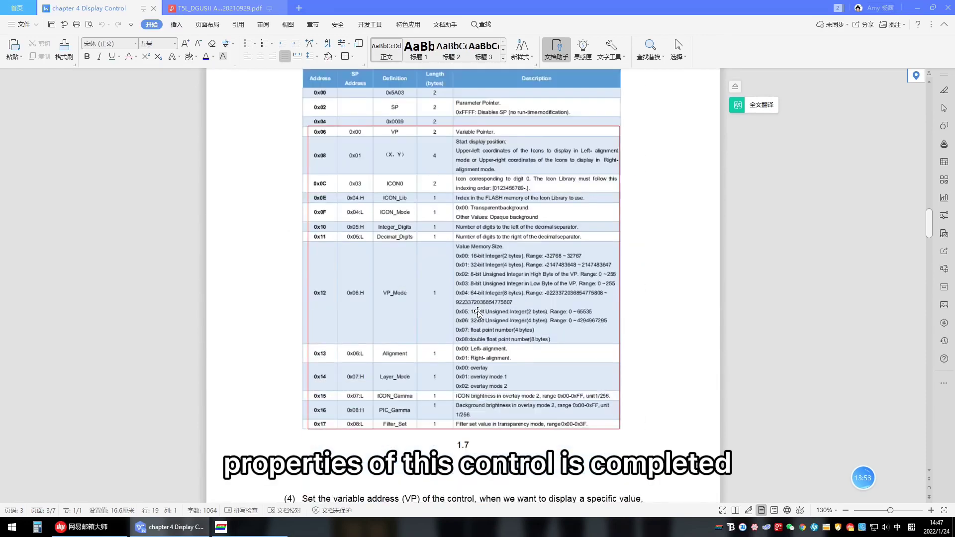
scroll(477, 308, down, 20)
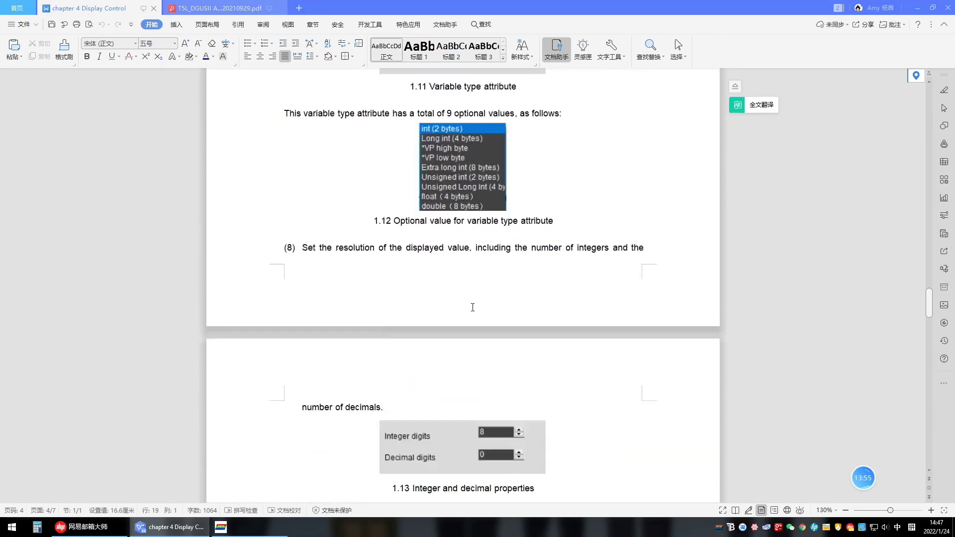
scroll(473, 308, down, 11)
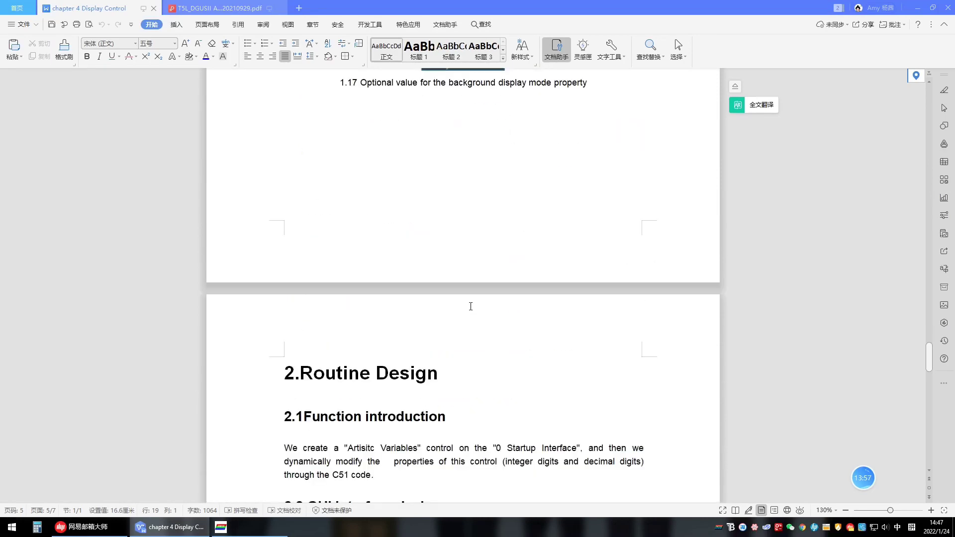
scroll(469, 304, up, 4)
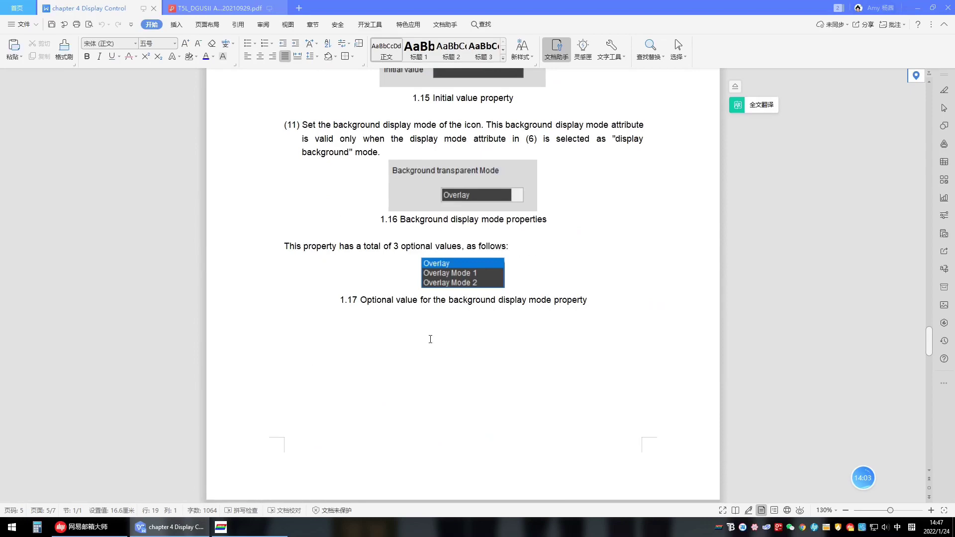
scroll(428, 341, down, 6)
scroll(429, 341, down, 4)
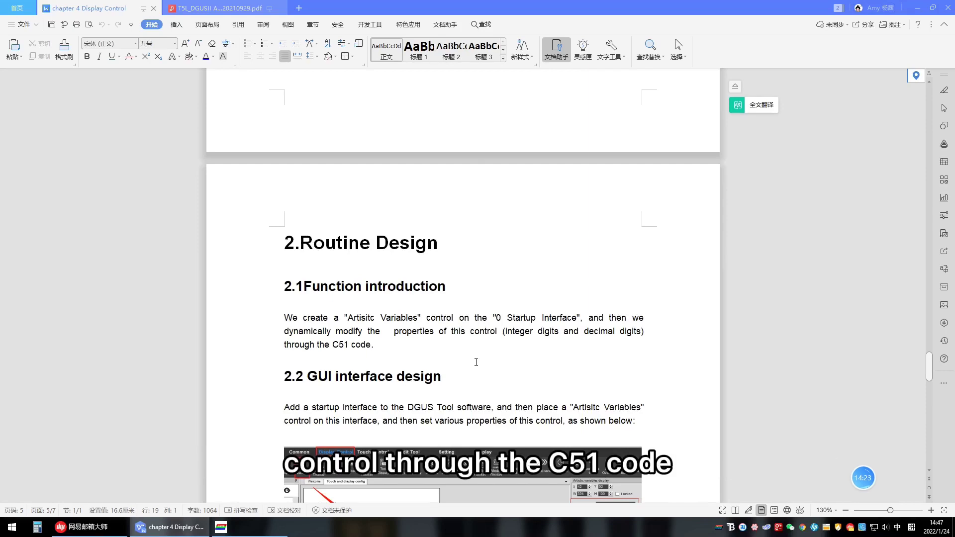
click(374, 344)
- Switch to DWIN DGUS and use the DWIN ICL Generator to compress background picture 0 into ICL file 32 in Template\DWIN_SET
click(266, 530)
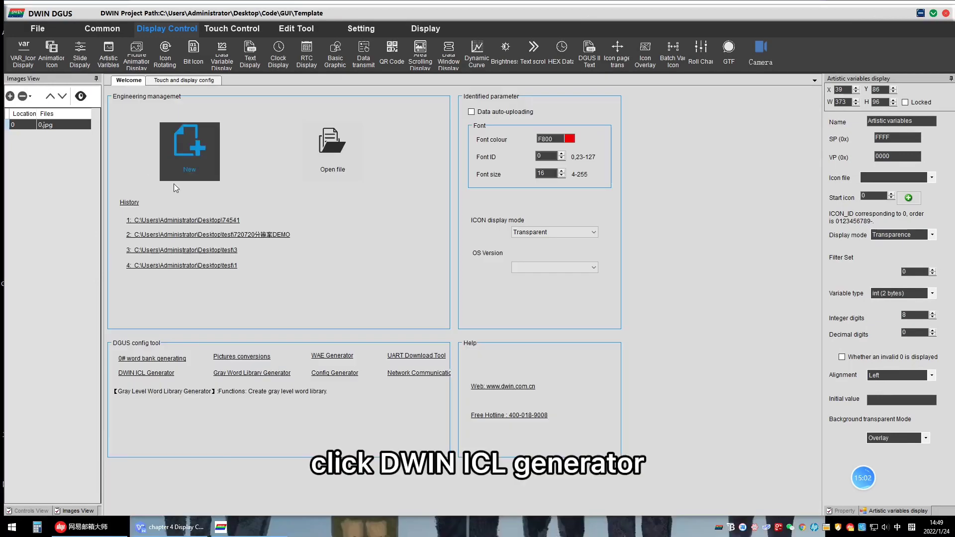
click(168, 373)
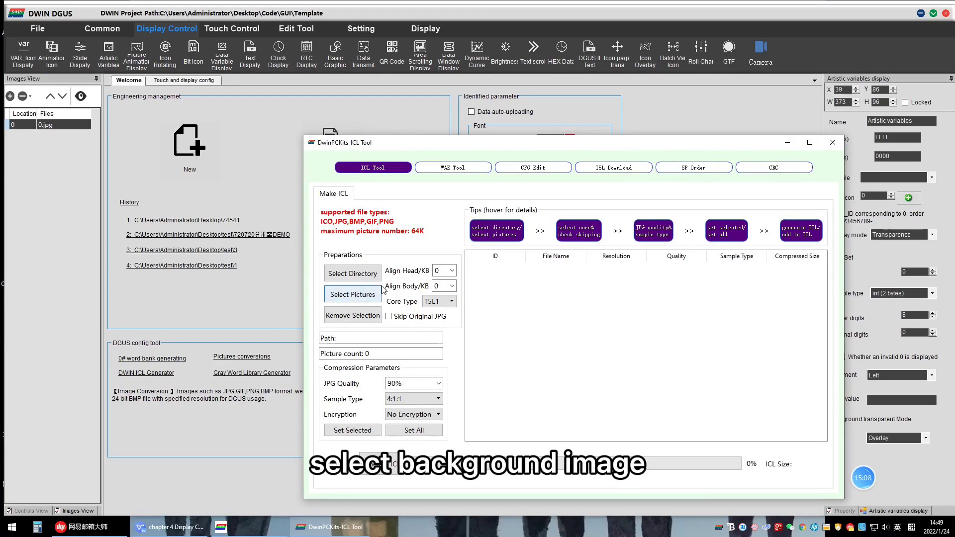
click(366, 301)
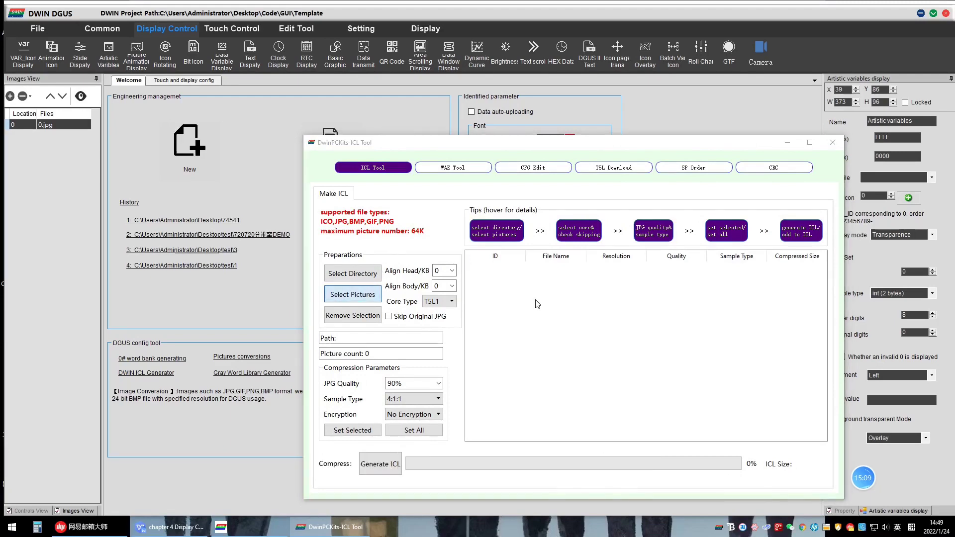
click(409, 239)
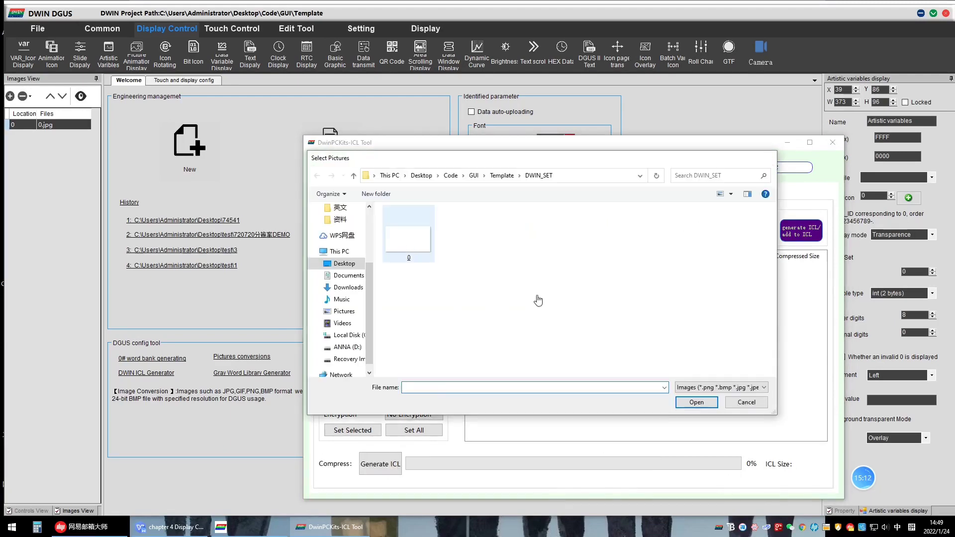
click(696, 402)
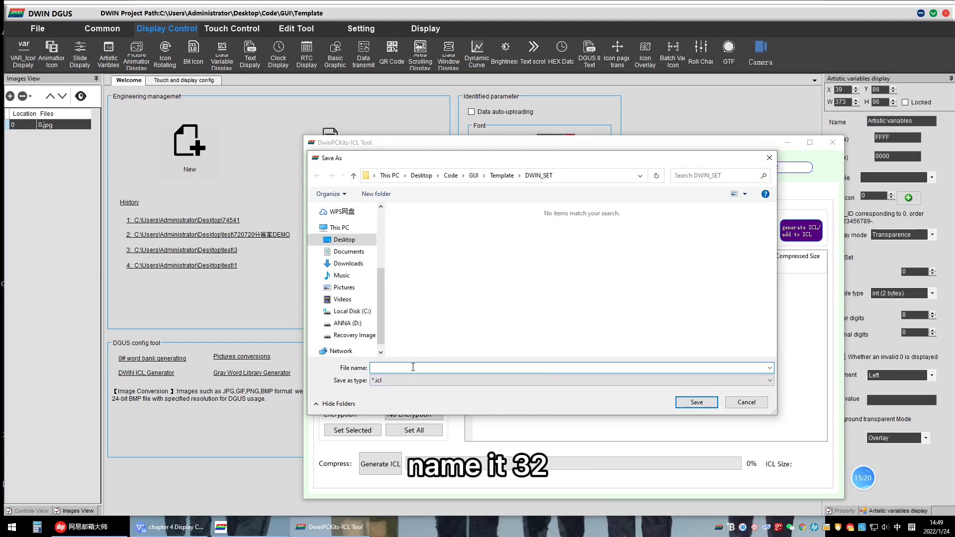
text(32)
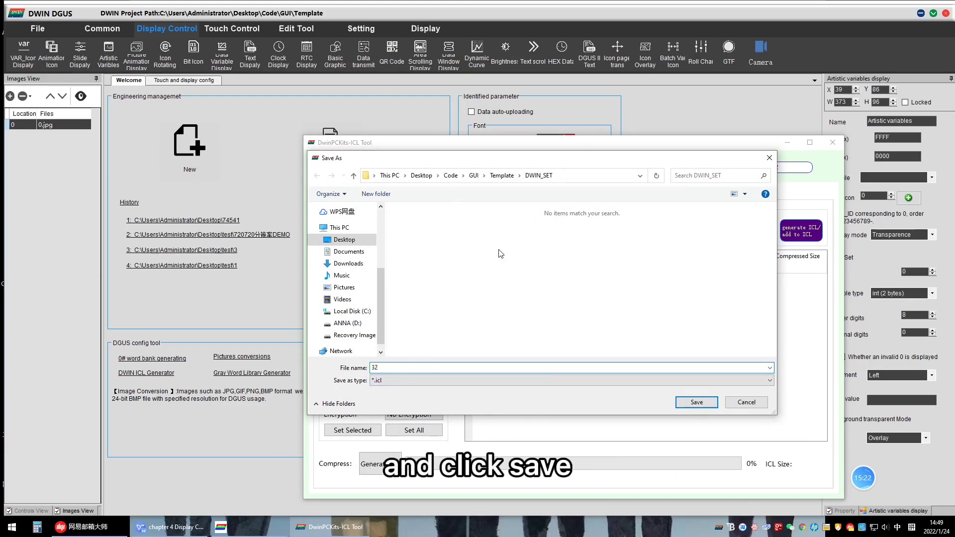
click(702, 403)
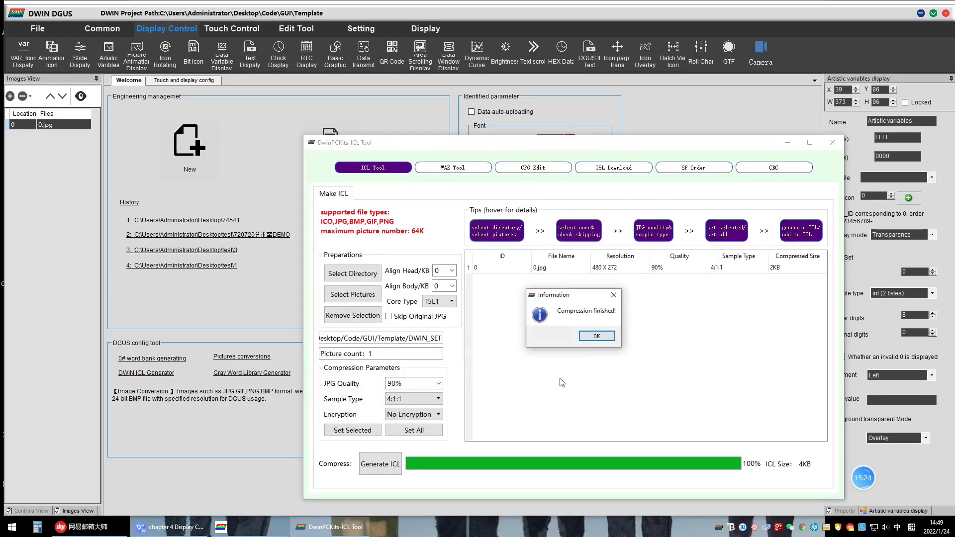
click(597, 337)
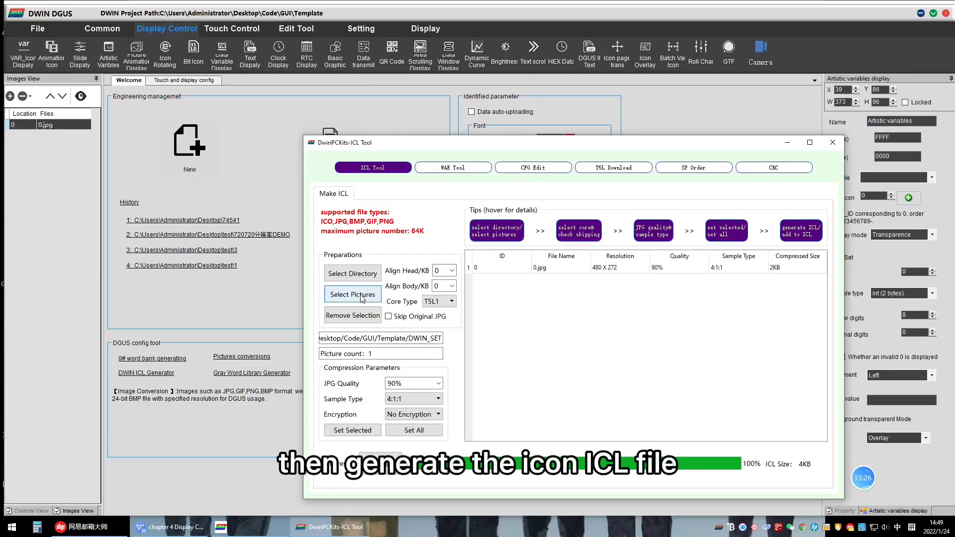
- Generate ICL file 23 in DWIN_SET from digit icons 0 to 11 in the Icon\数字图标 folder, and close the ICL tool
click(362, 294)
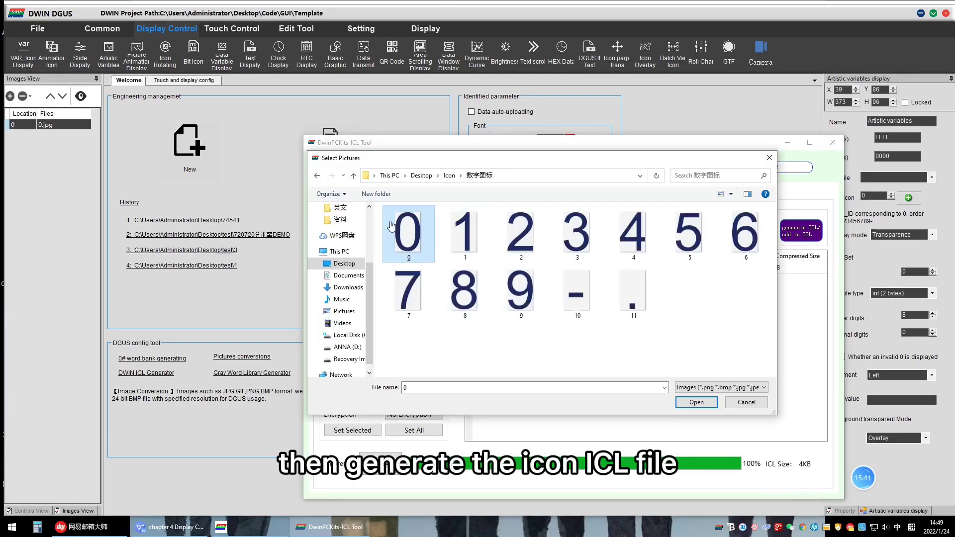
drag(379, 206, 760, 338)
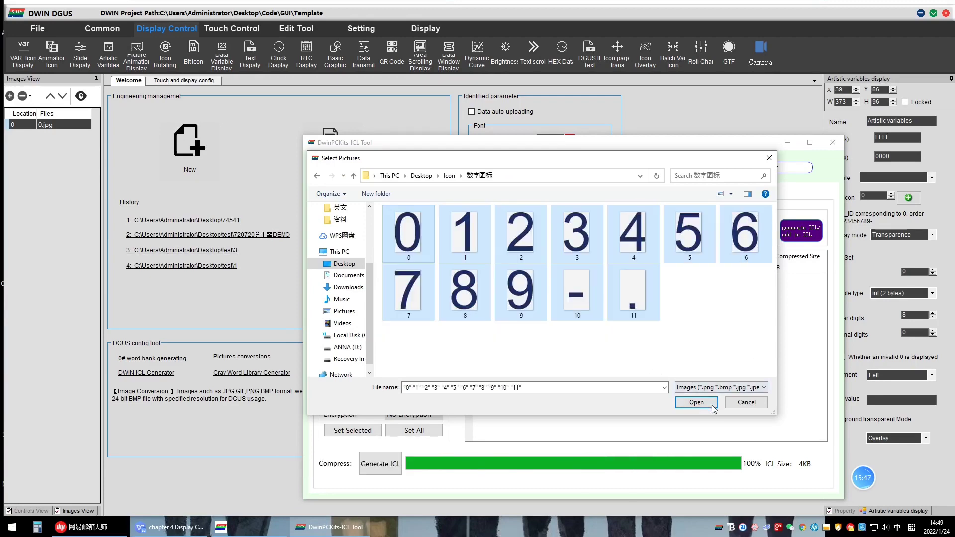
click(697, 403)
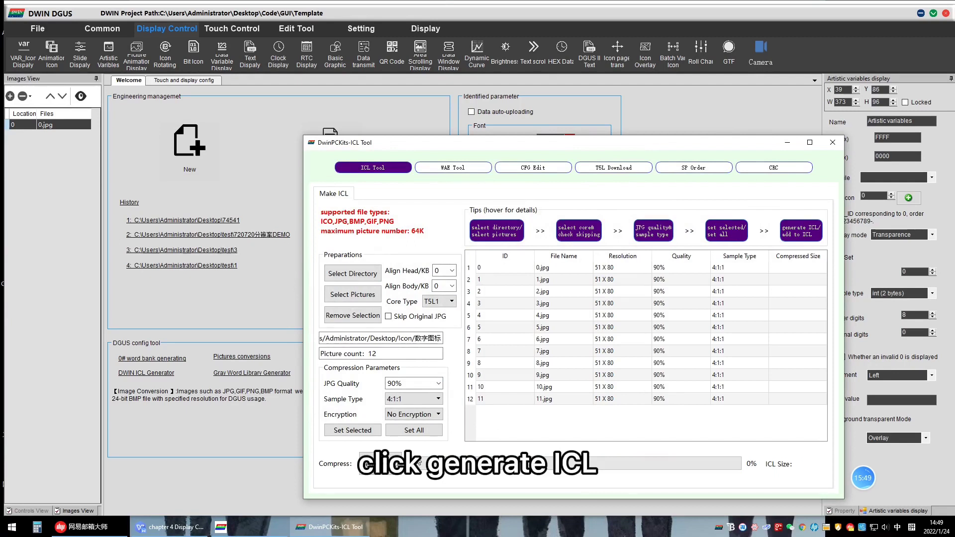
click(390, 467)
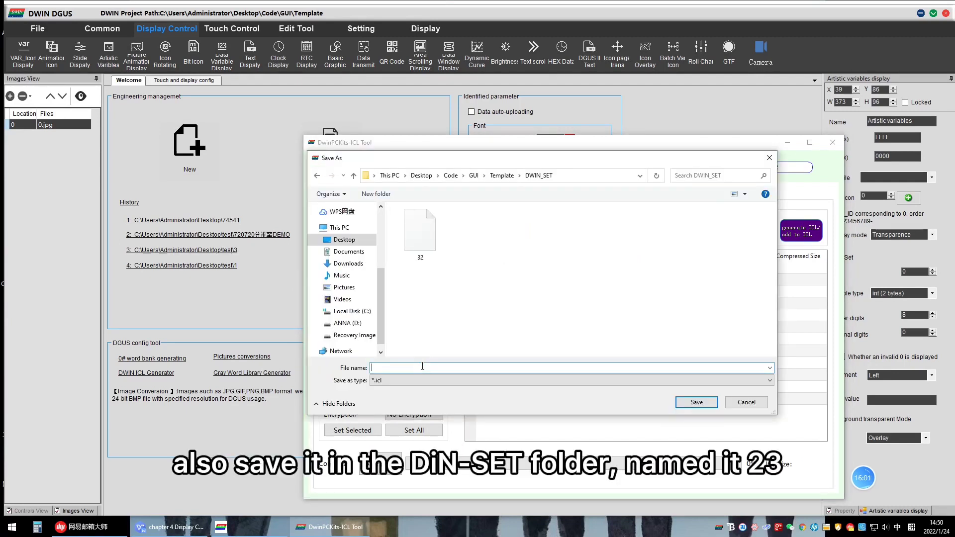
text(23)
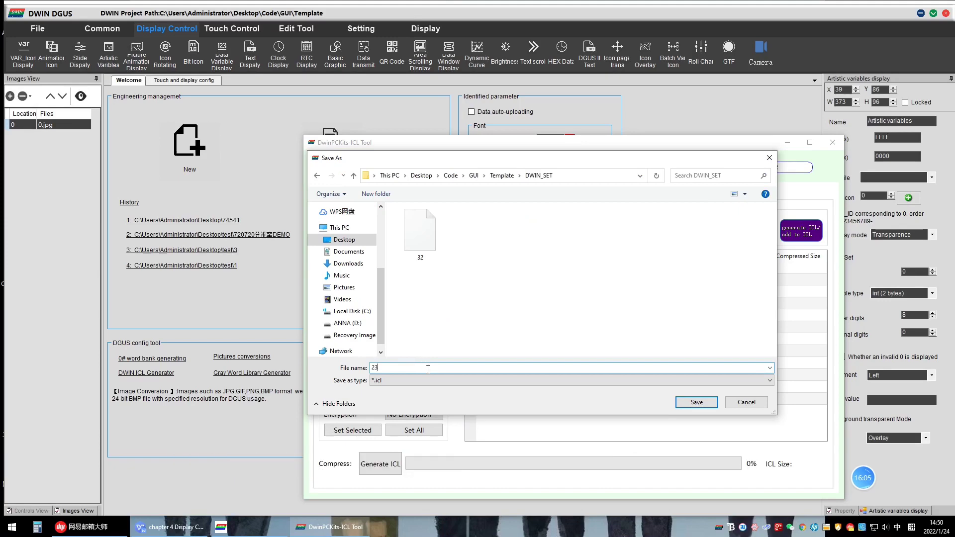
click(697, 403)
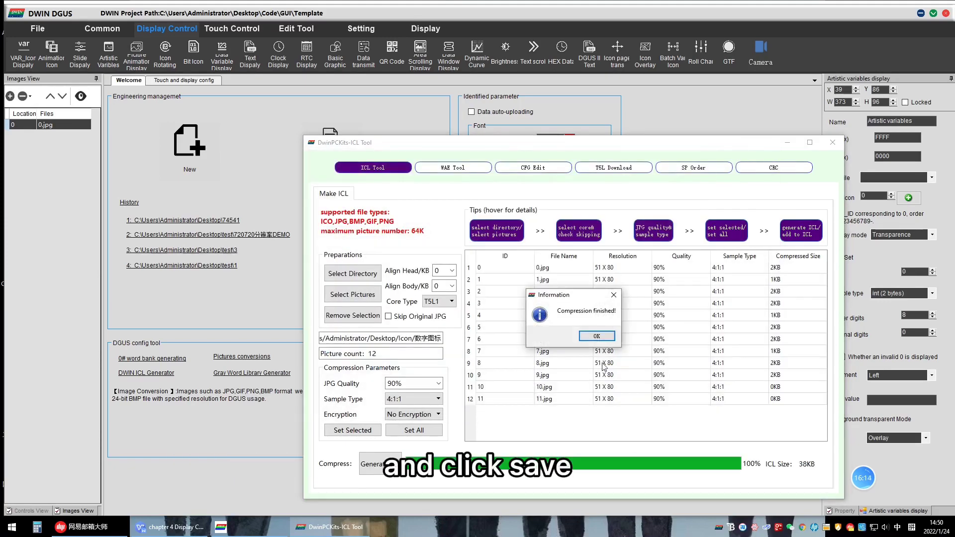
key(Return)
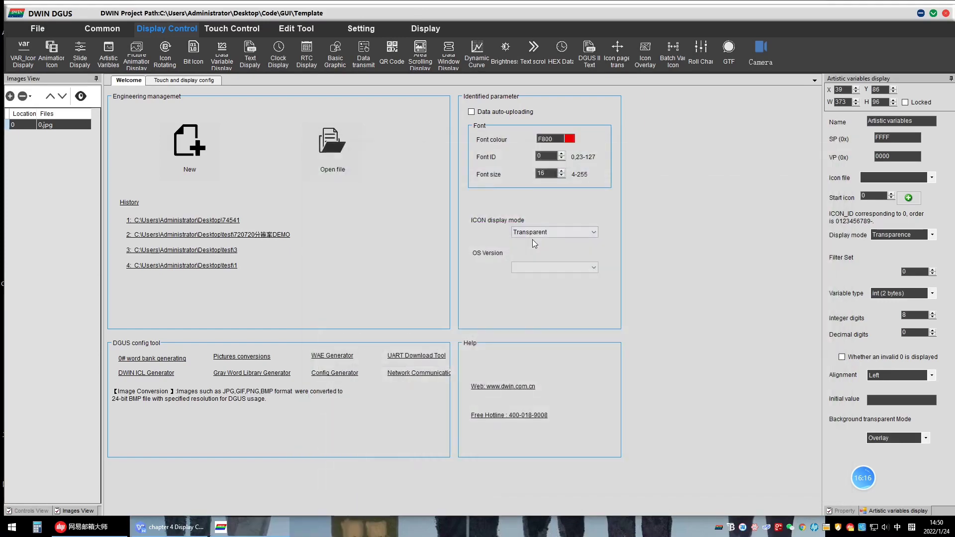
click(832, 143)
- Return to the touch and display configuration and set the artistic variable's SP to 1004 and VP to 1000
click(184, 81)
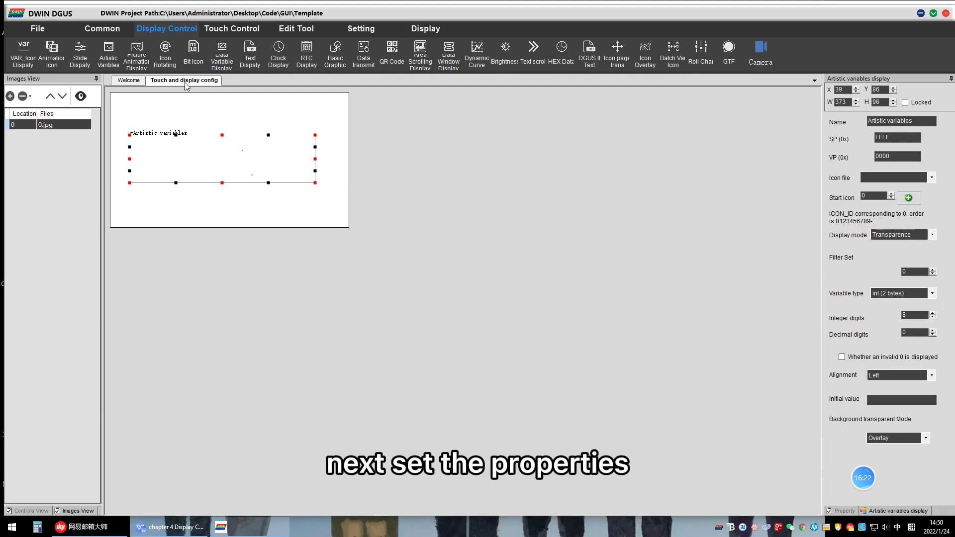
double_click(902, 139)
text(1)
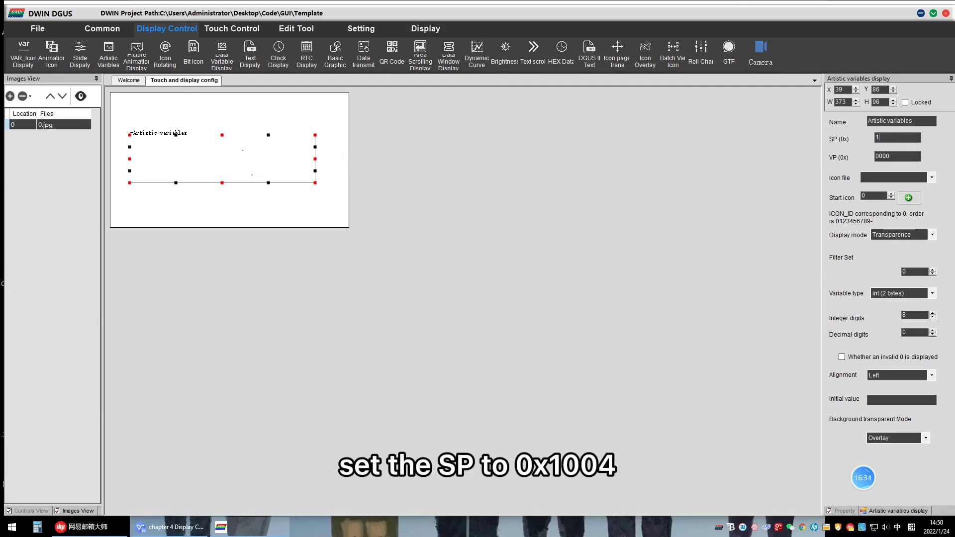
text(004)
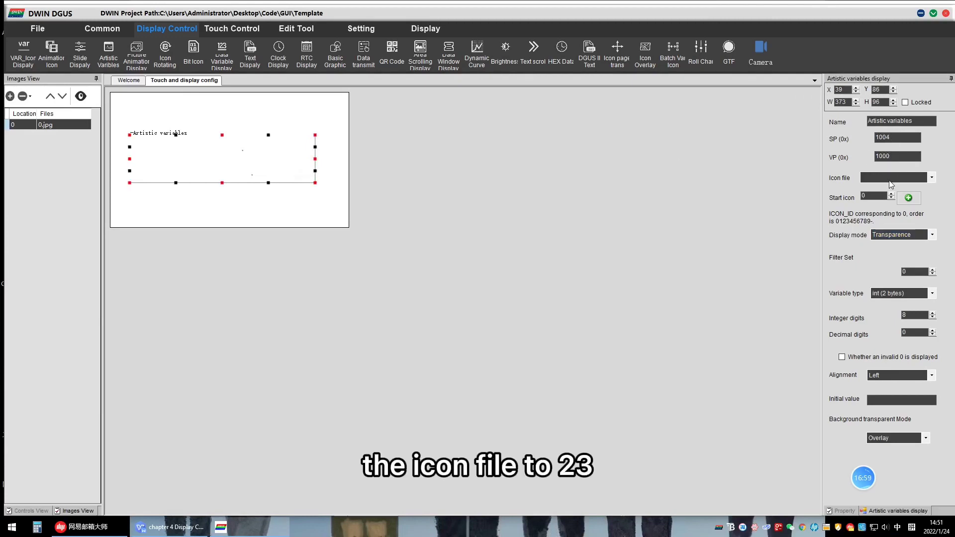
- Set the artistic variable's icon file to 23.icl and choose digit icon 0 as its start icon
click(891, 184)
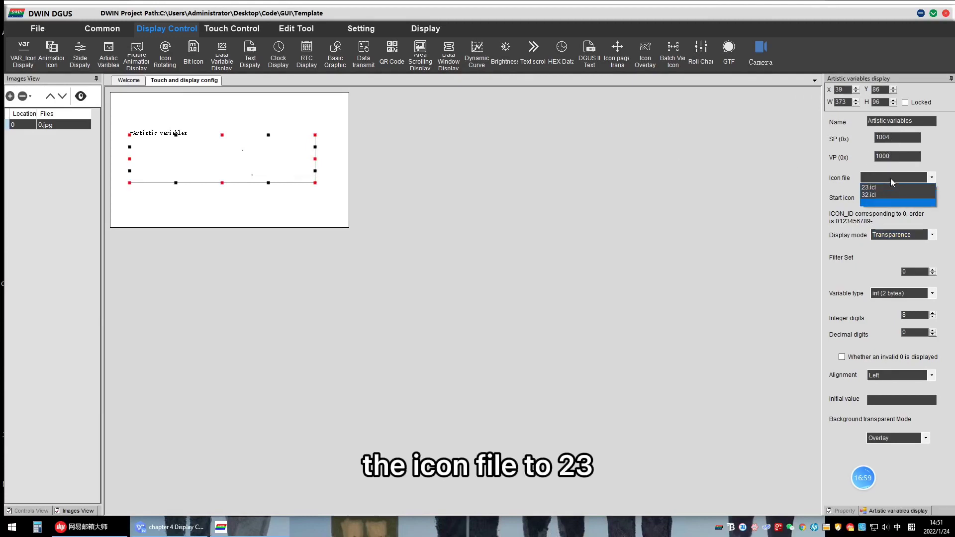
click(883, 187)
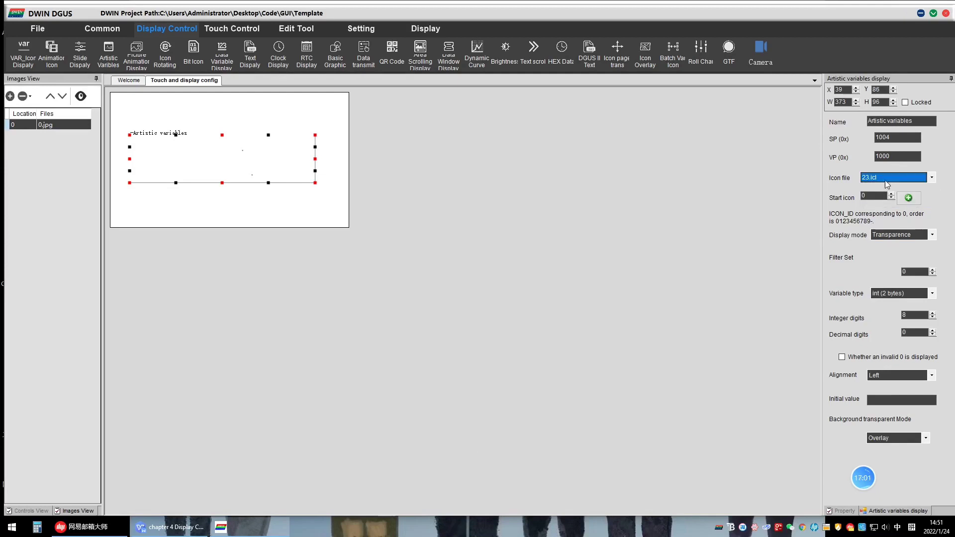
click(908, 197)
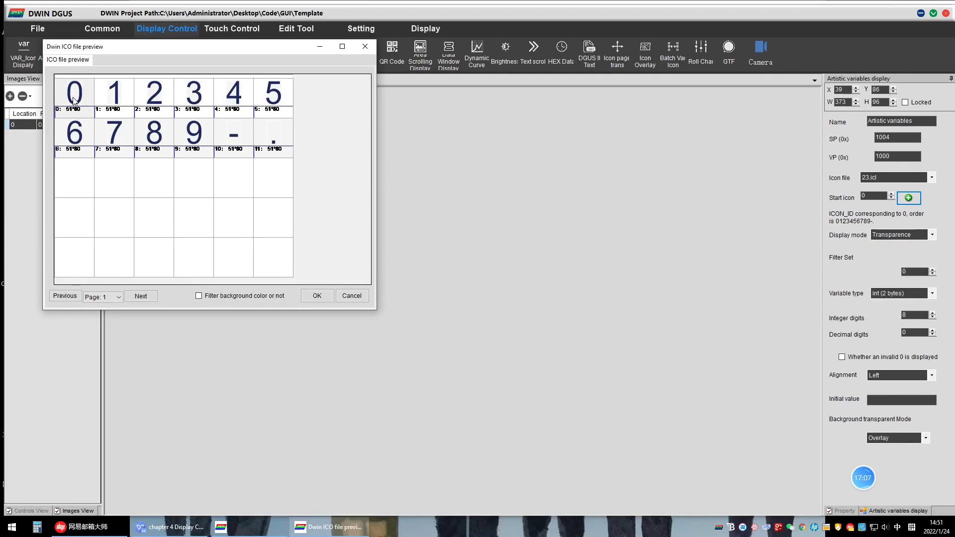
click(223, 295)
click(309, 300)
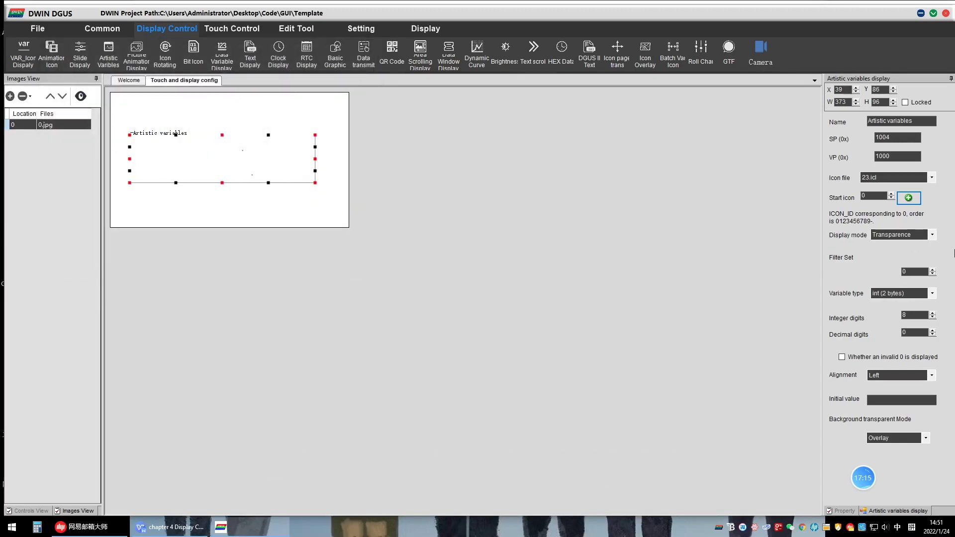
- Set the artistic variable's display mode to Transparence, filter set to 63 and variable type to float (4 bytes)
click(934, 235)
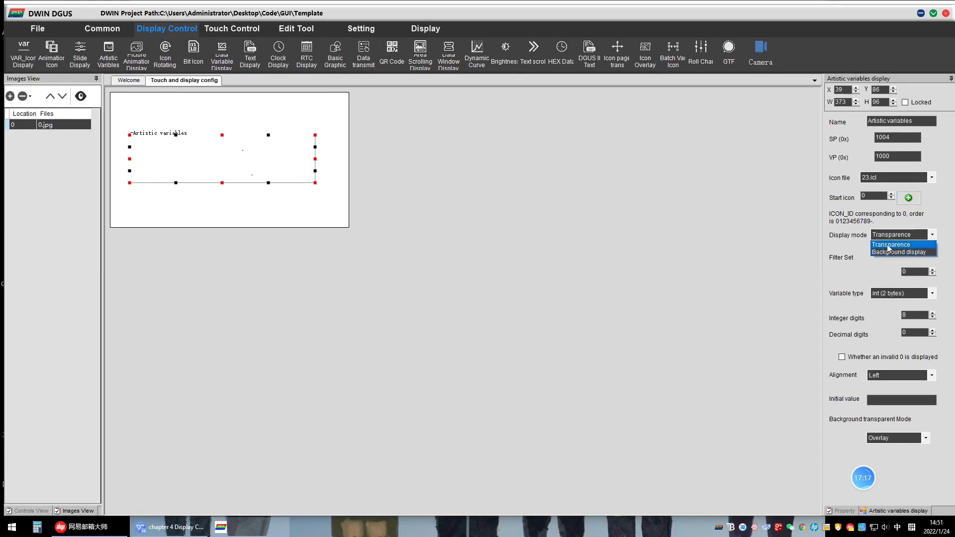
click(890, 249)
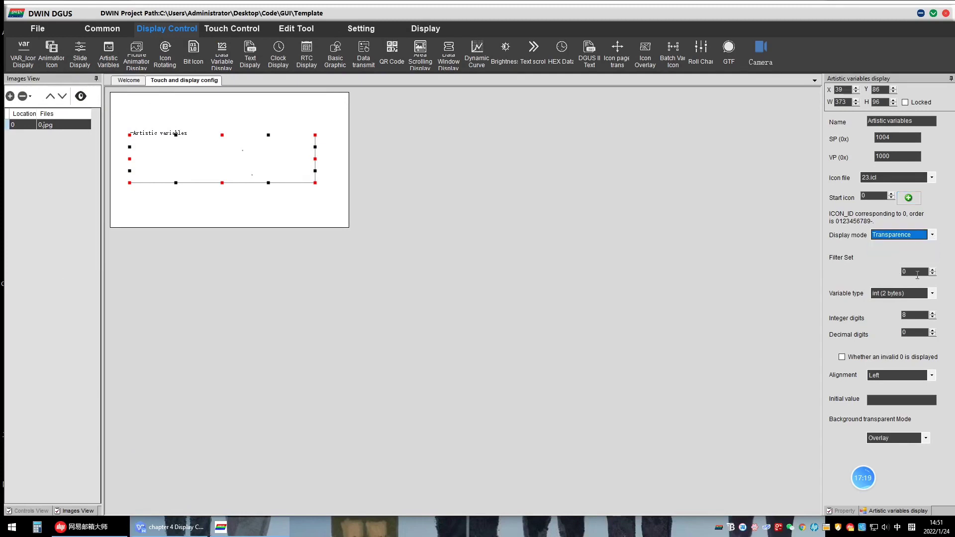
click(919, 272)
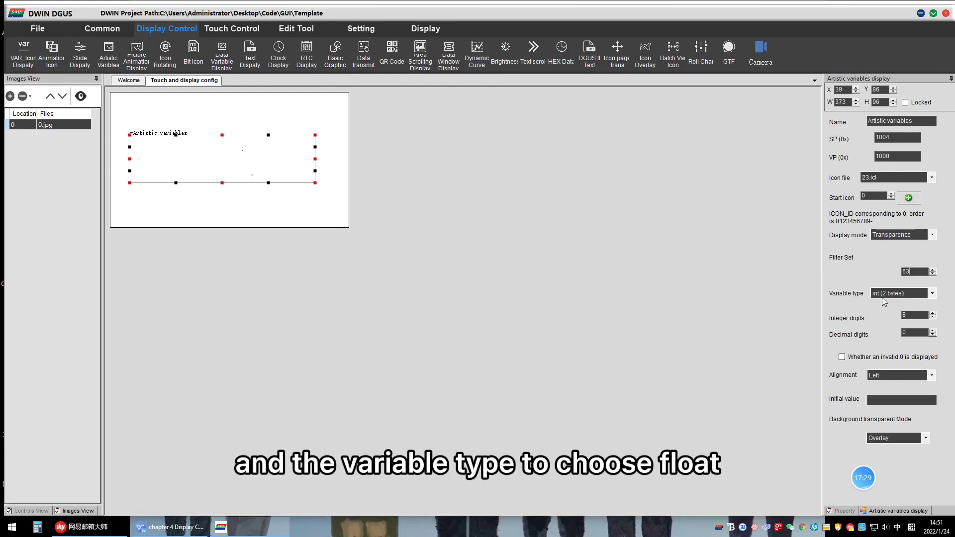
click(896, 293)
click(889, 356)
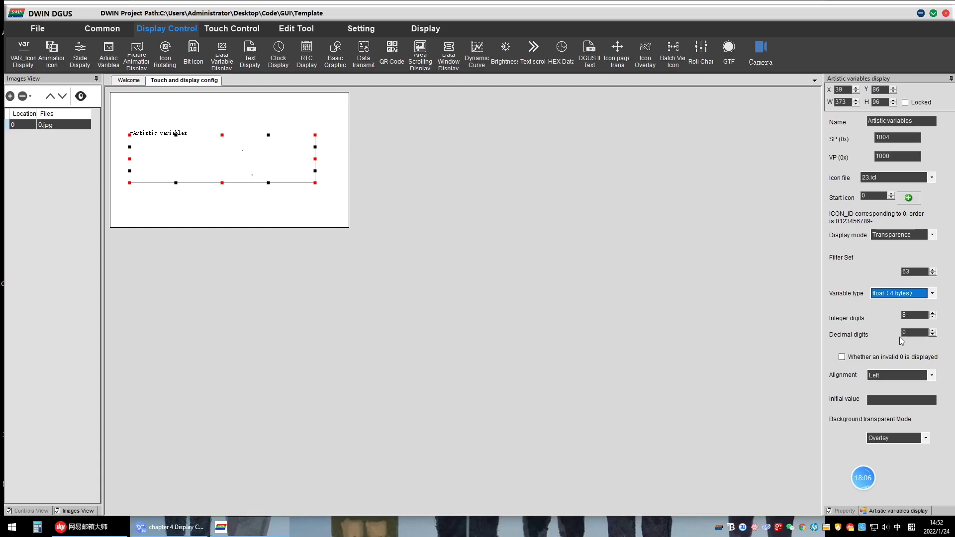
- Give the artistic variable 4 integer digits and 2 decimal digits, with Left alignment and an initial value of 0
double_click(905, 316)
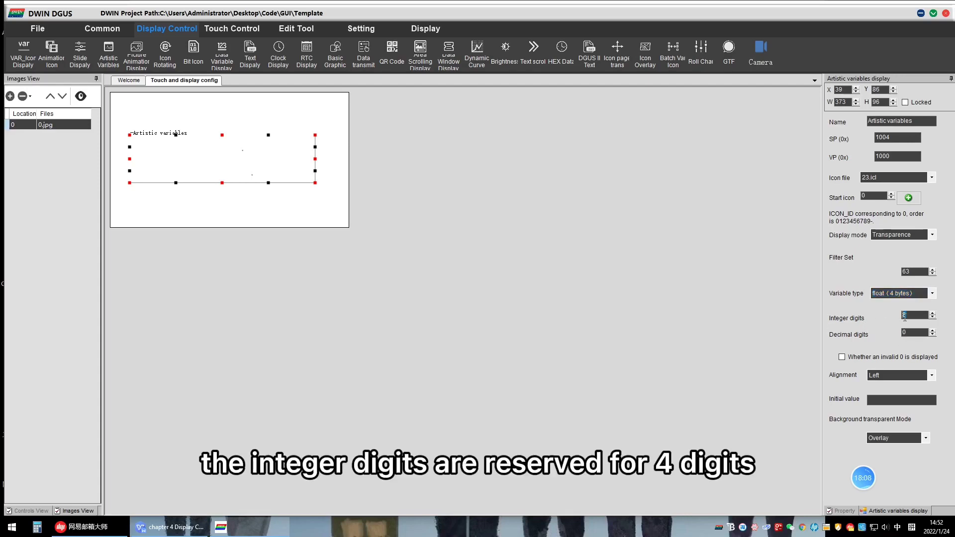
text(4)
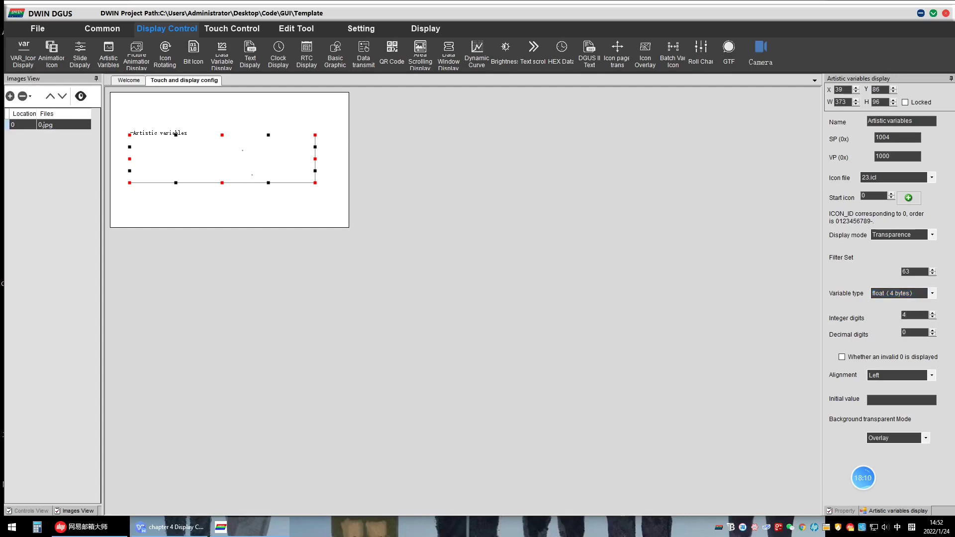
double_click(911, 334)
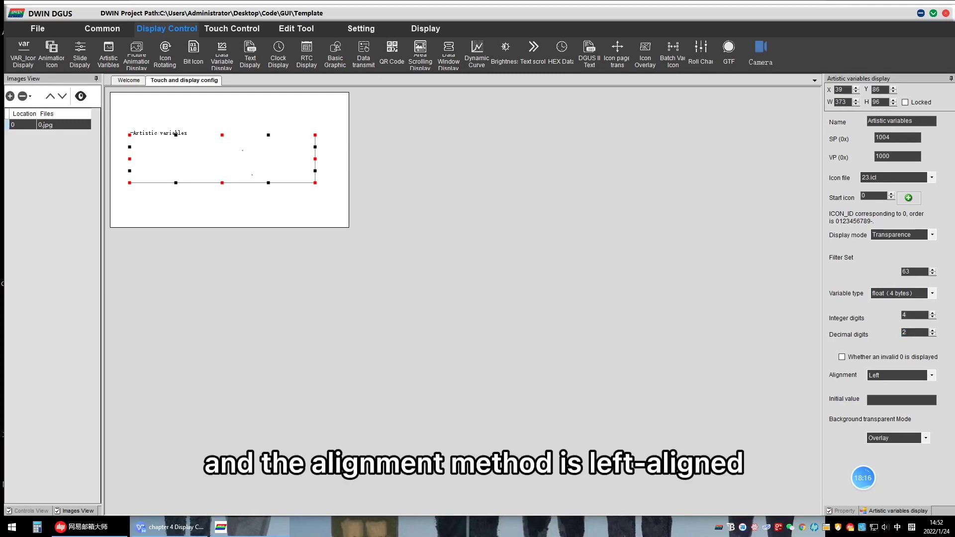
click(889, 375)
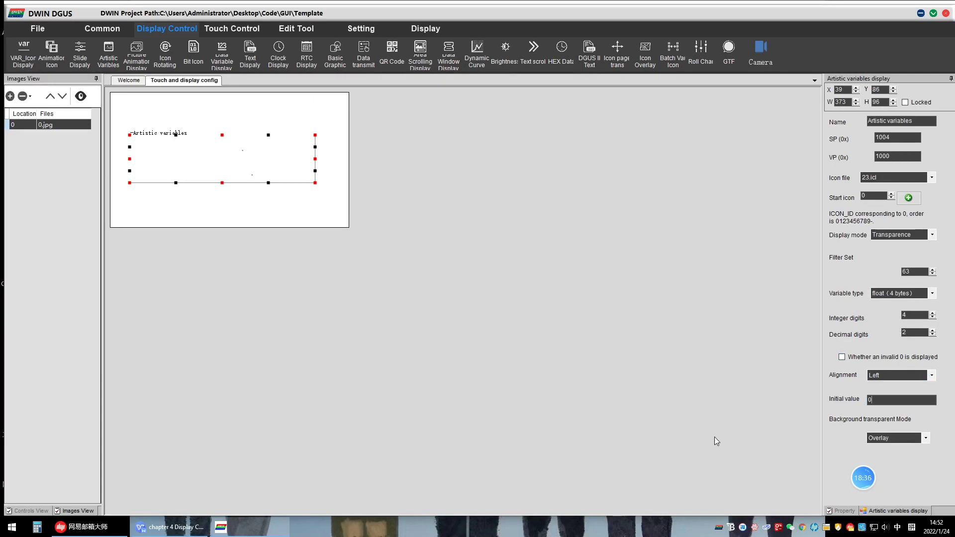
- Save the DGUS project and generate its configuration files
click(42, 23)
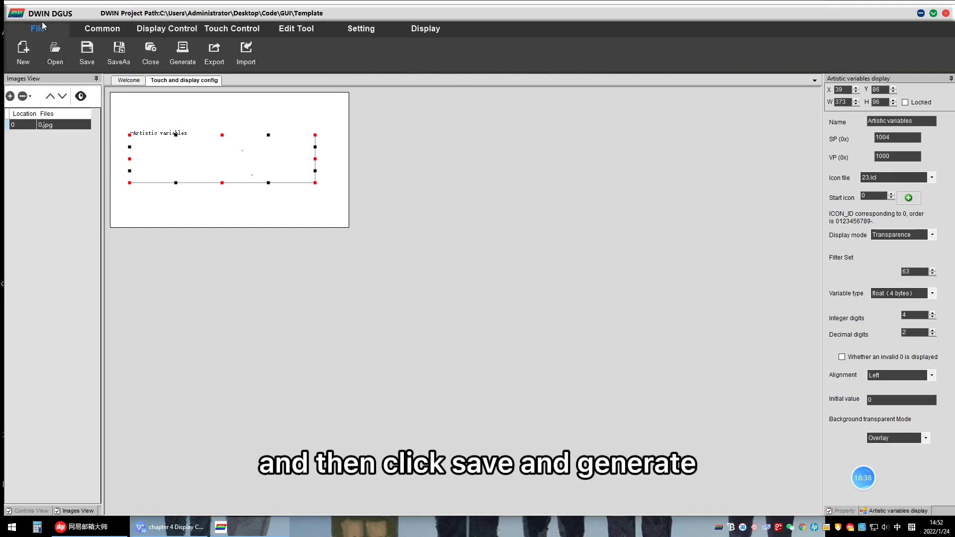
click(87, 54)
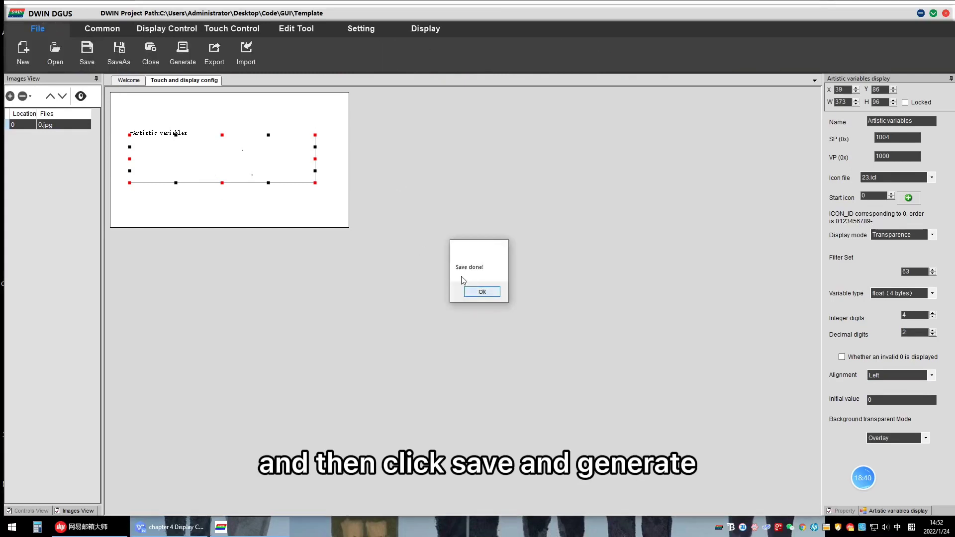
click(479, 290)
click(189, 71)
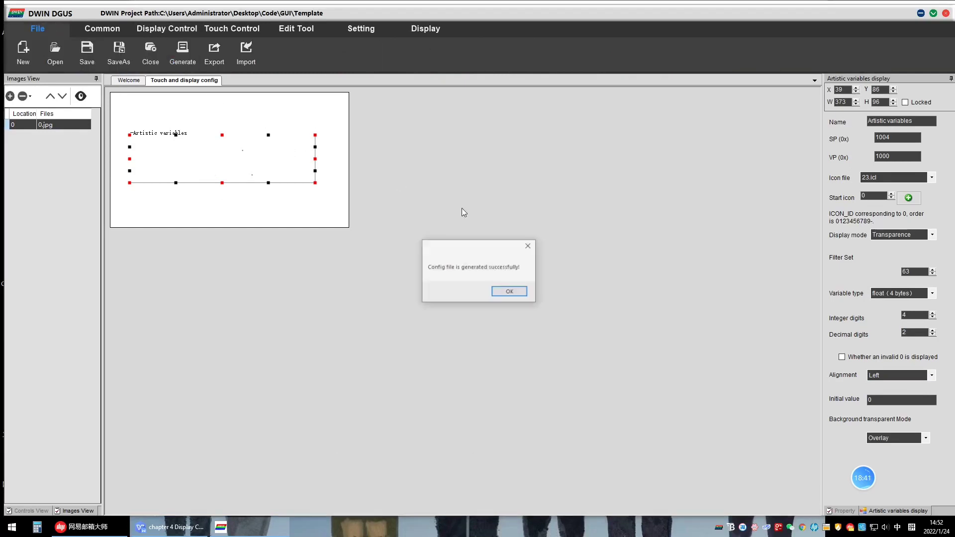
click(510, 291)
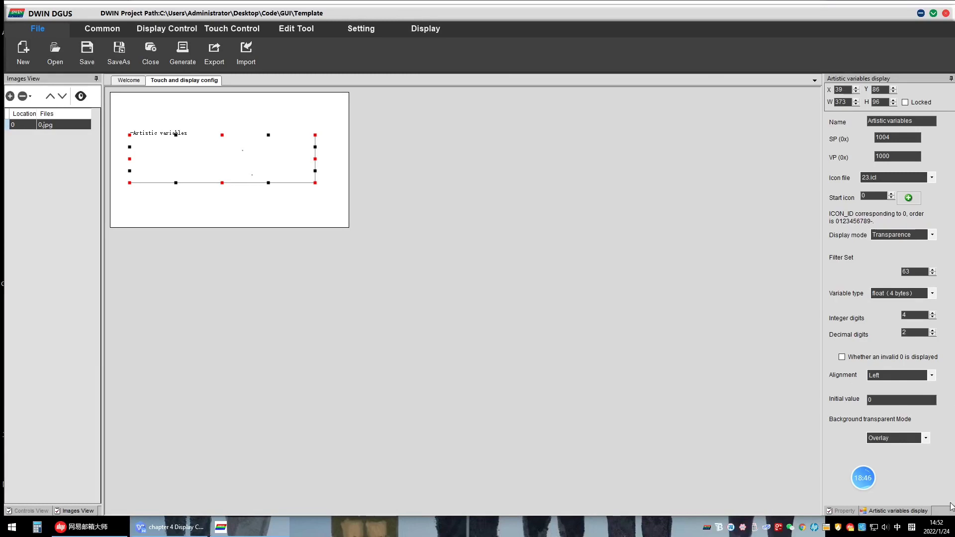
- Switch to File Explorer and copy the DWIN_SET folder from Code\GUI\Template
click(921, 13)
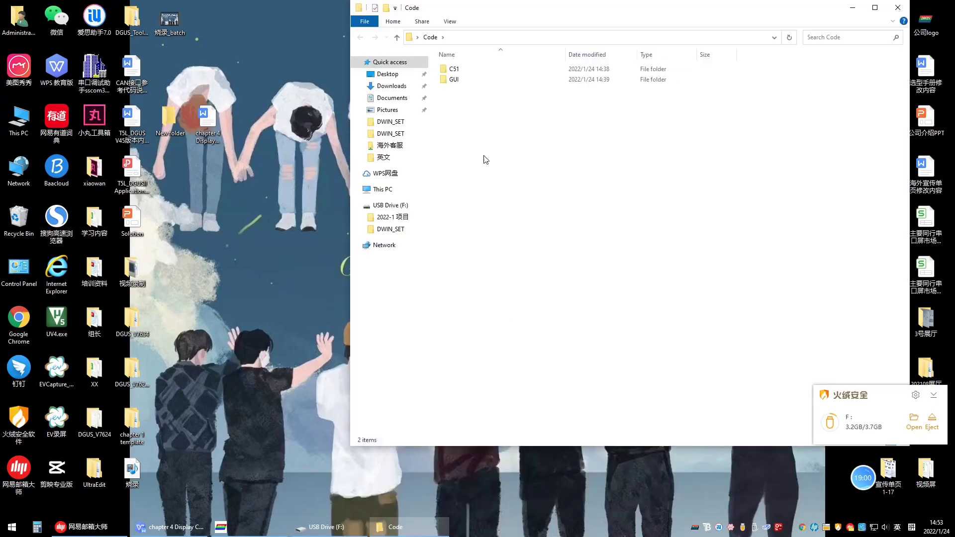
double_click(454, 81)
double_click(463, 69)
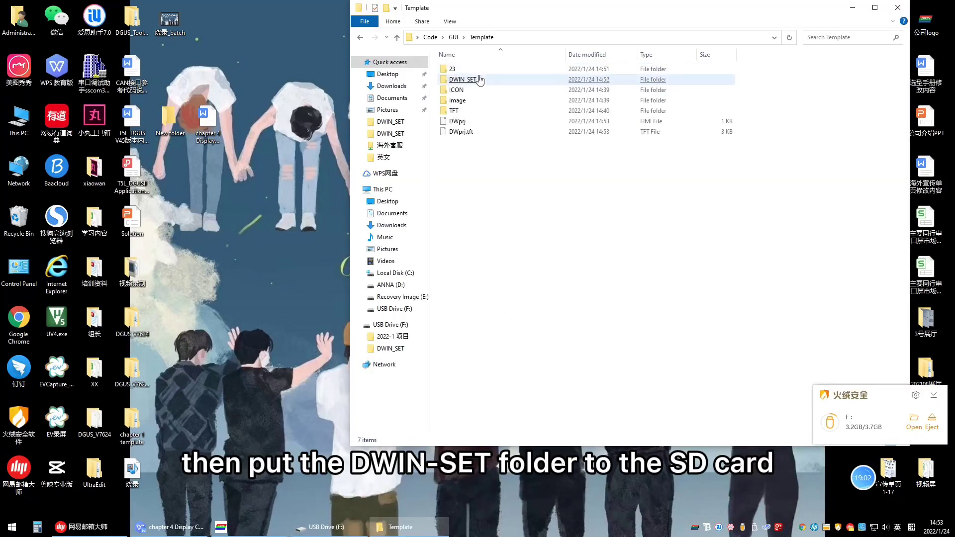
click(472, 90)
click(471, 81)
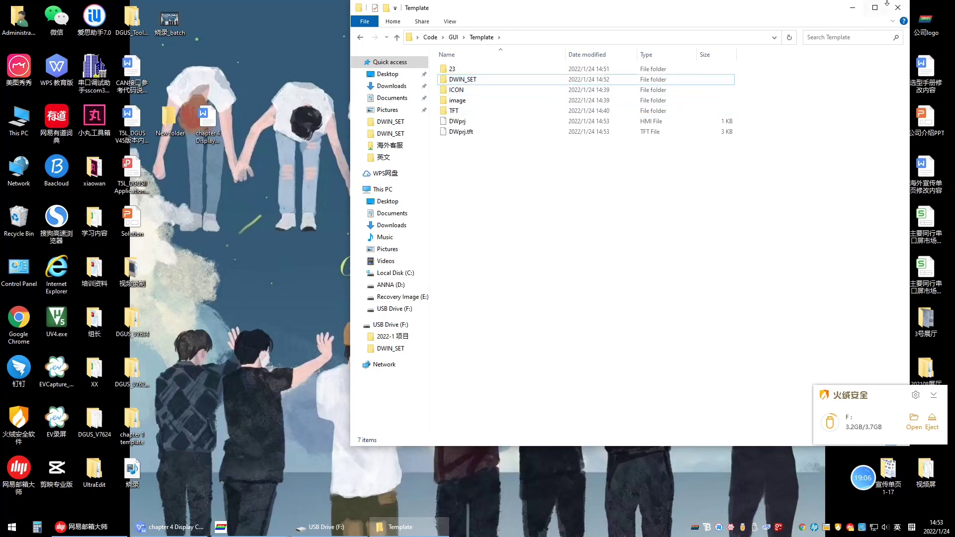
click(852, 7)
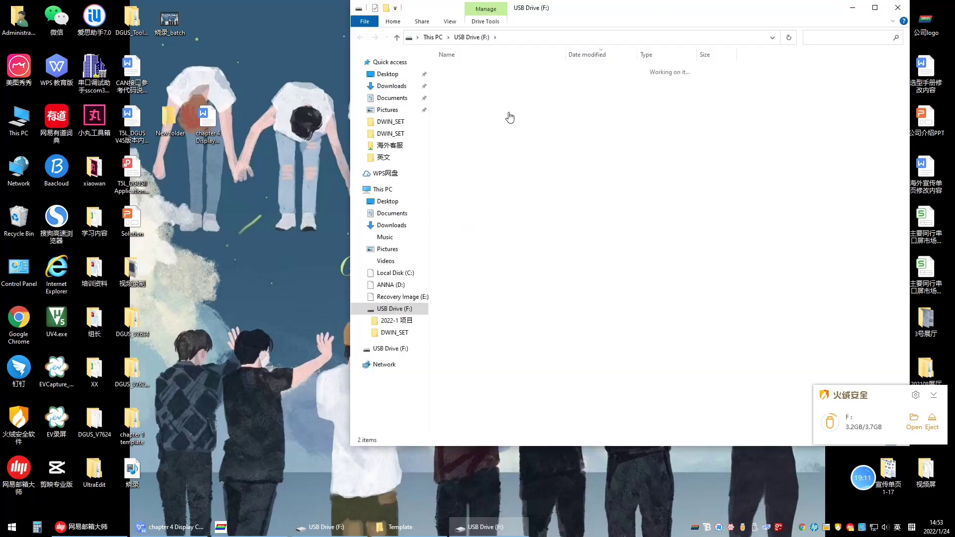
- Replace the old DWIN_SET folder on USB Drive (F:) with the copied one and close the drive window
click(511, 110)
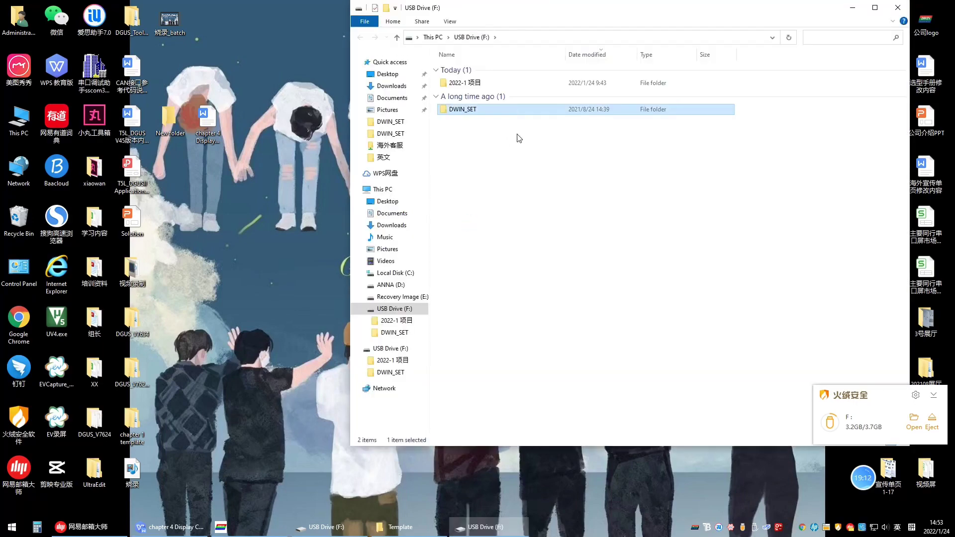
key(Delete)
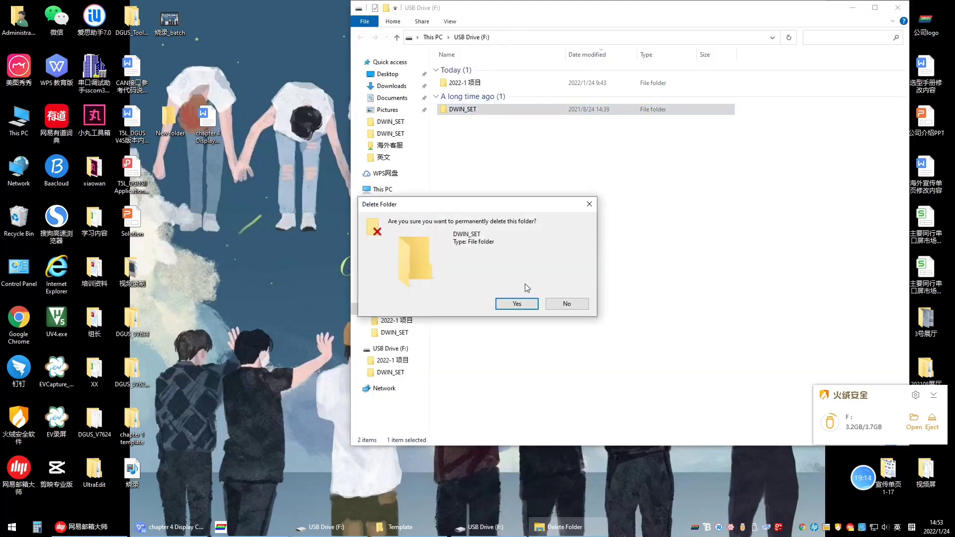
click(516, 302)
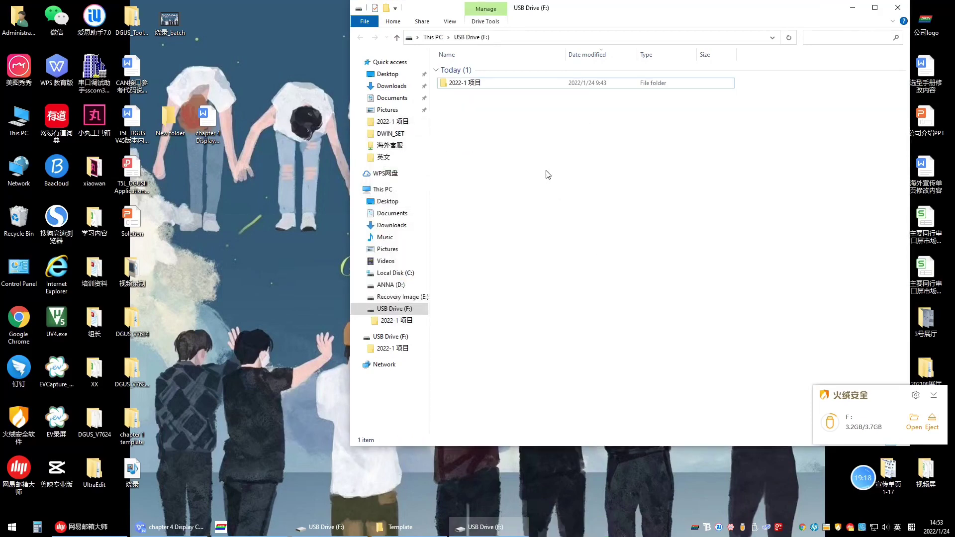
key(ctrl+v)
click(571, 168)
click(898, 7)
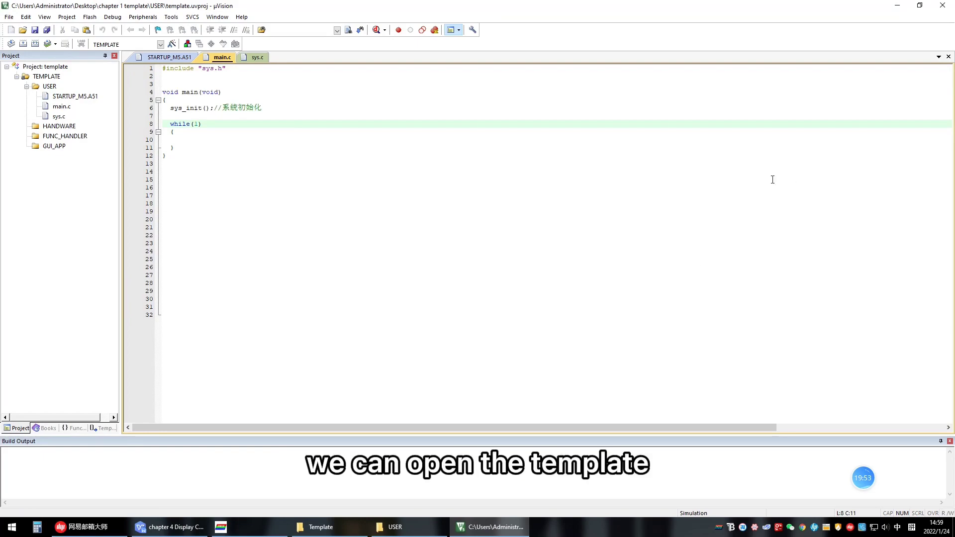
- Close the chapter 1 template folder and open the template project from the desktop's template\USER folder in µVision
mouse_move(864, 478)
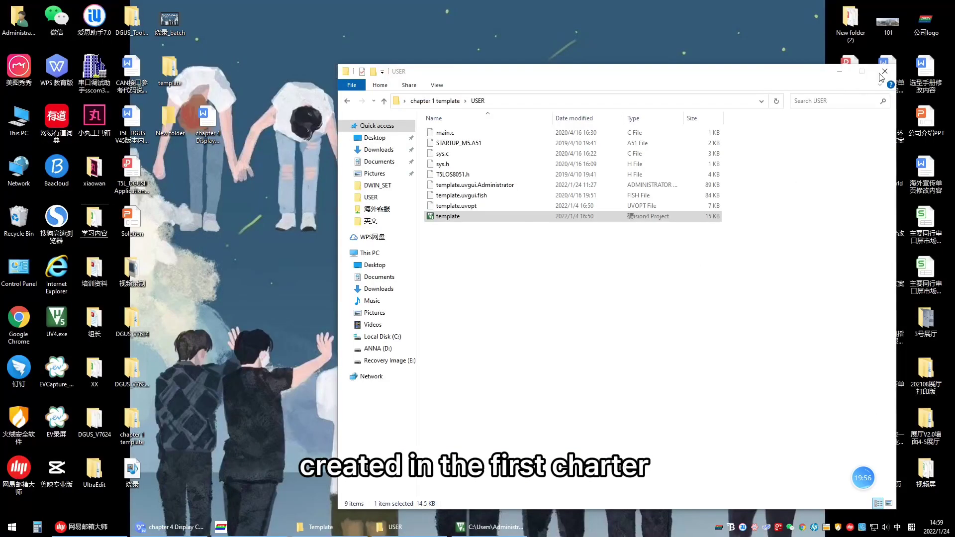
click(886, 73)
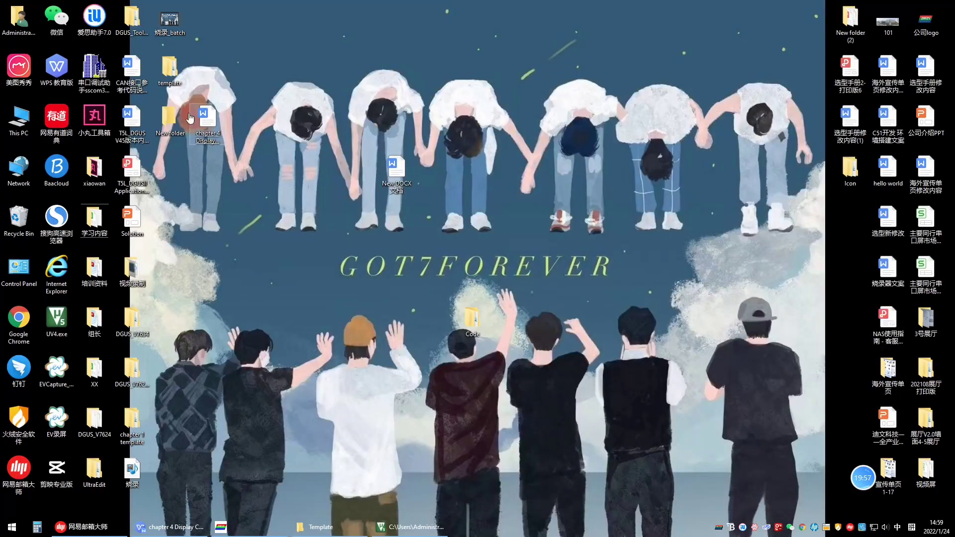
double_click(170, 67)
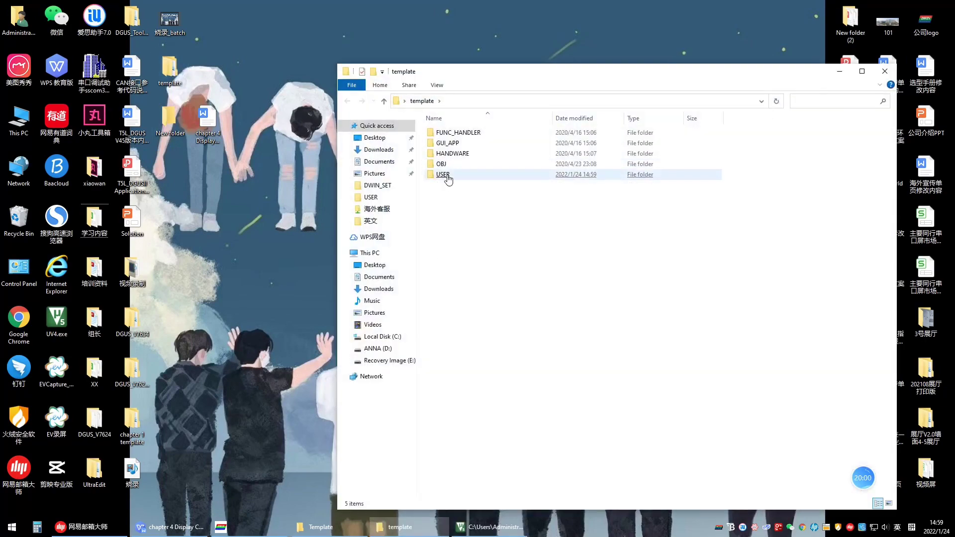
double_click(475, 175)
click(453, 219)
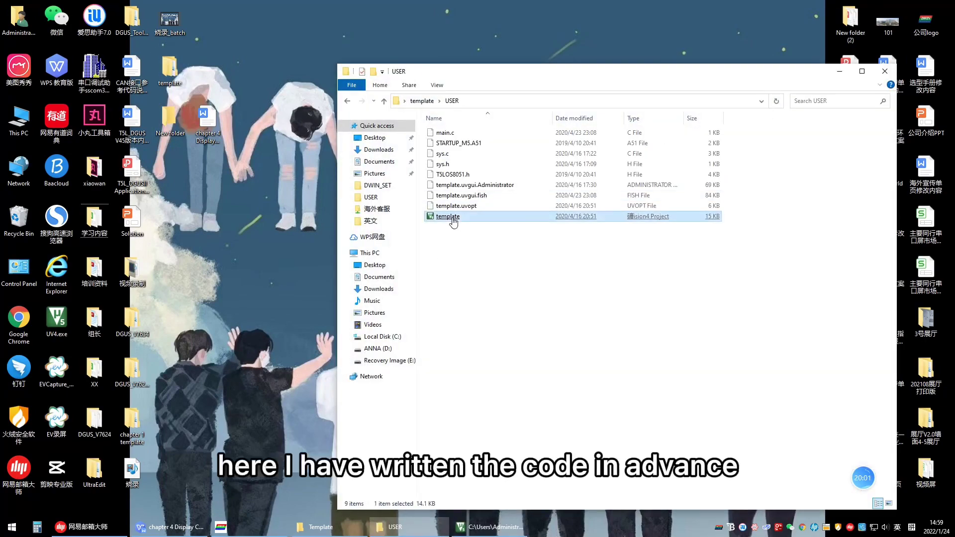
double_click(453, 218)
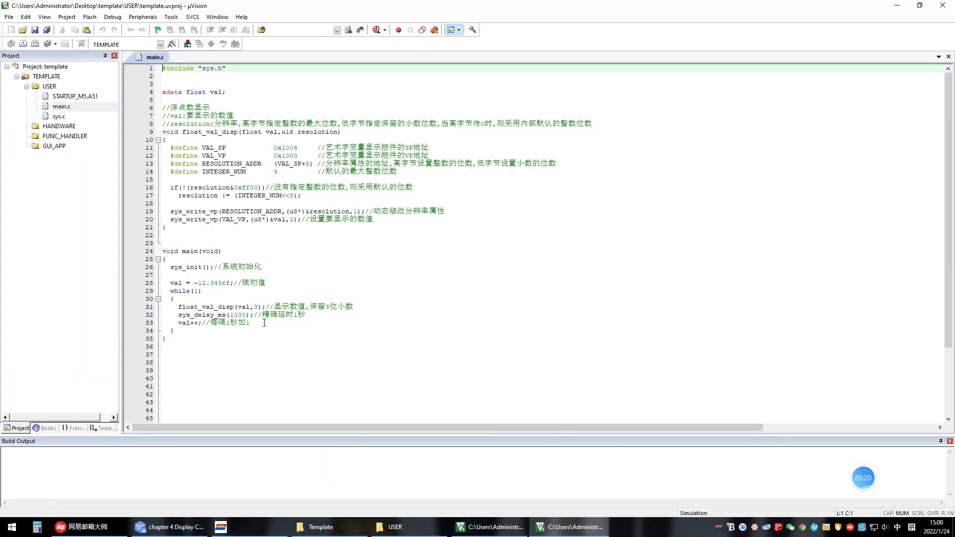
- Build the template project to produce its hex file and save the code
click(23, 44)
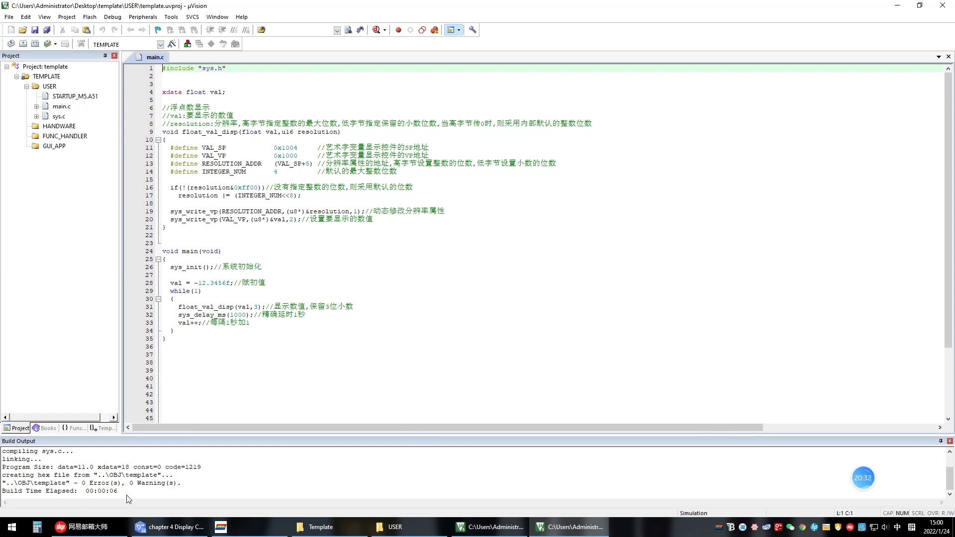
click(34, 30)
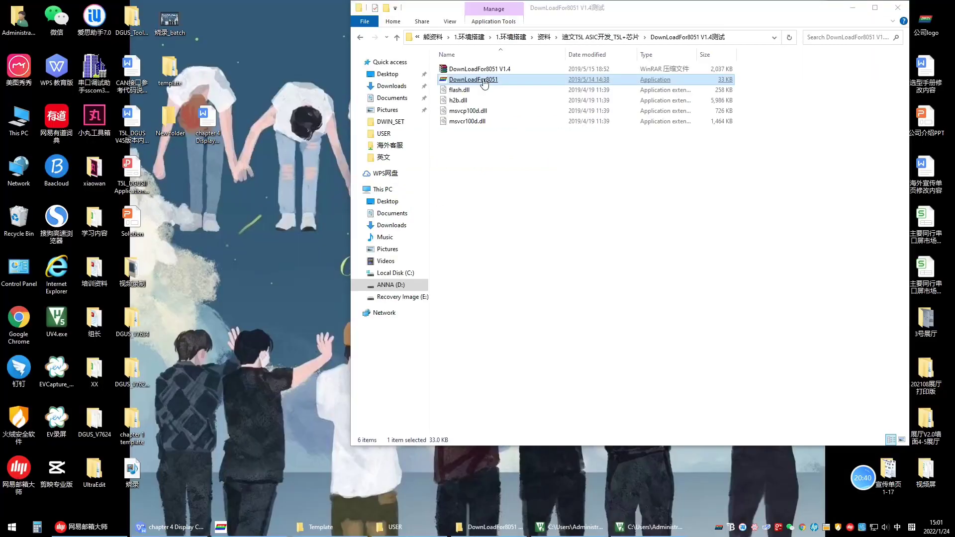
- Start DownLoadFor8051 and load template.hex from the desktop's template\OBJ folder as the program file
double_click(474, 80)
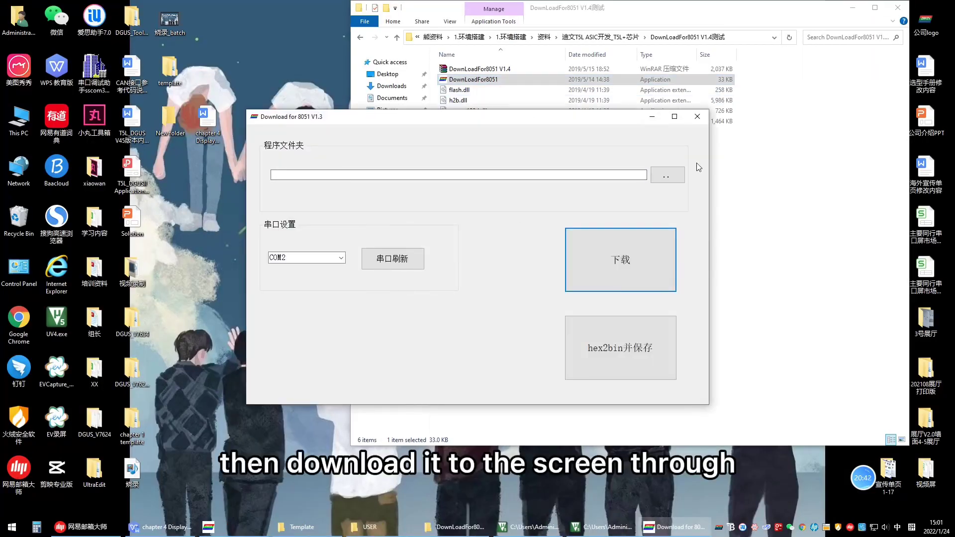
click(668, 175)
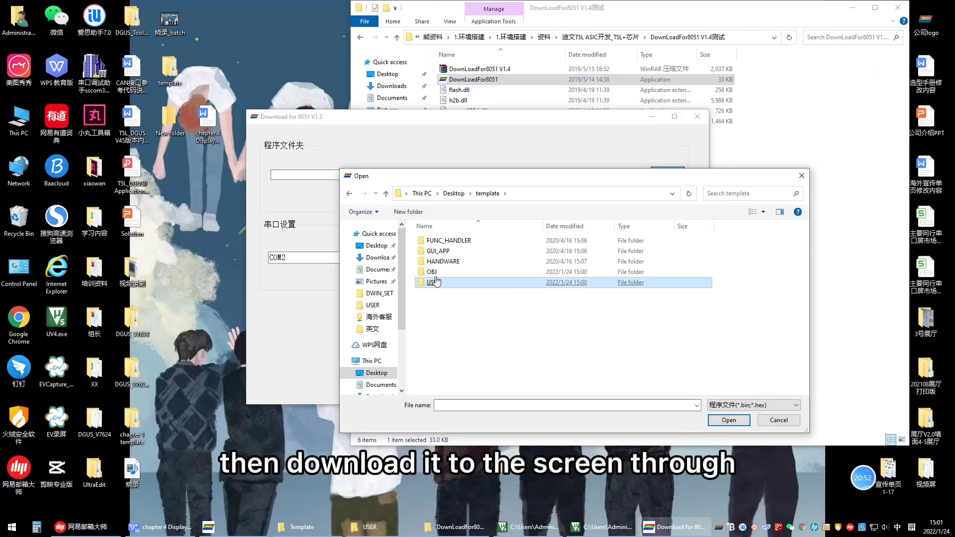
double_click(444, 241)
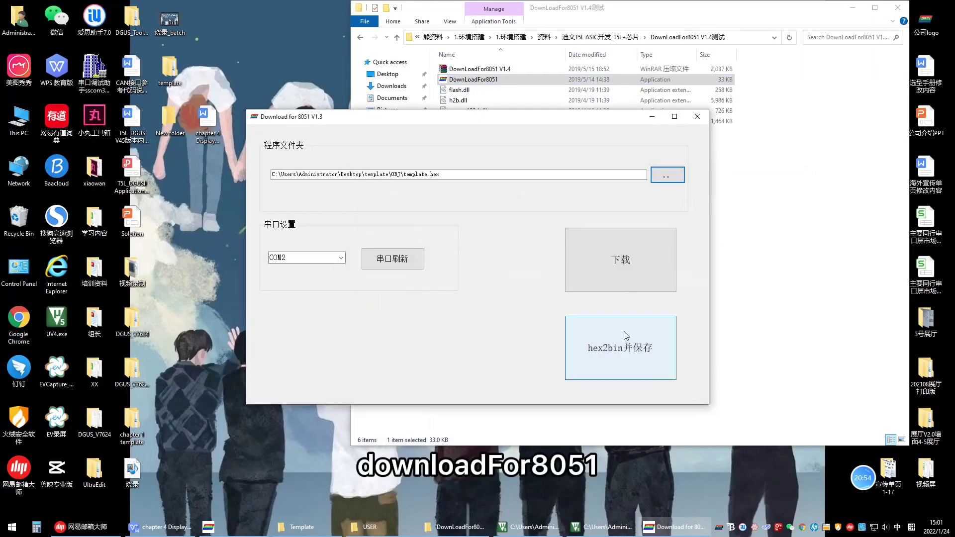
- Refresh the serial ports, choose COM4 and download the program to the screen
click(409, 260)
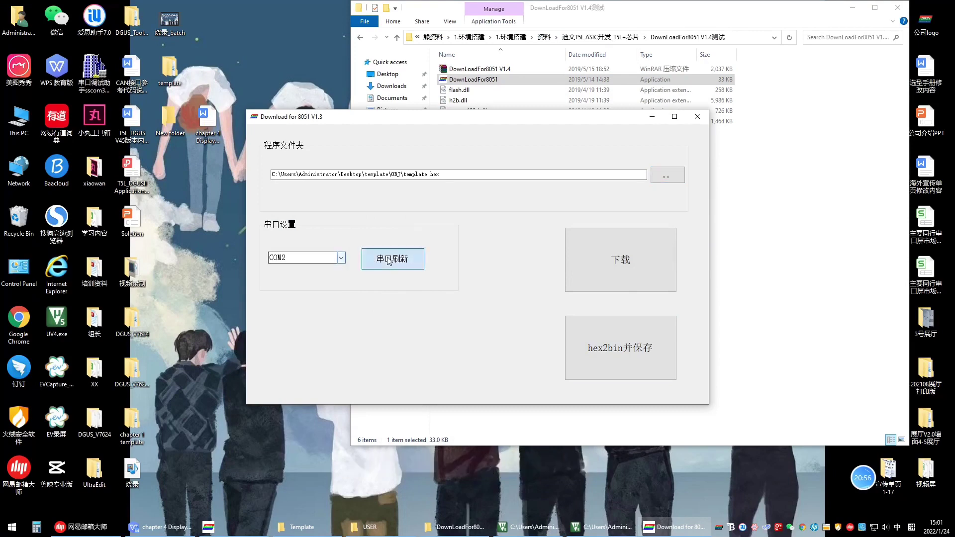
click(342, 257)
click(324, 272)
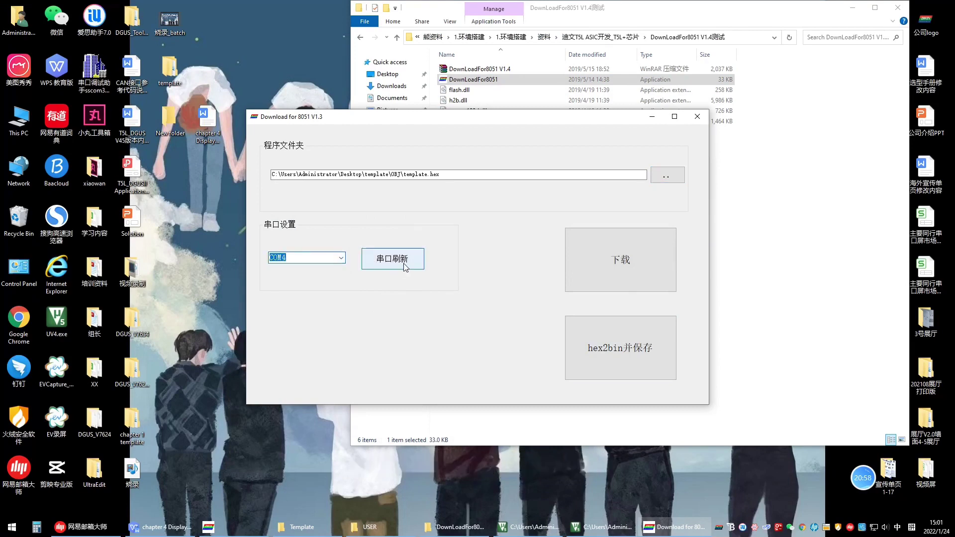
click(612, 268)
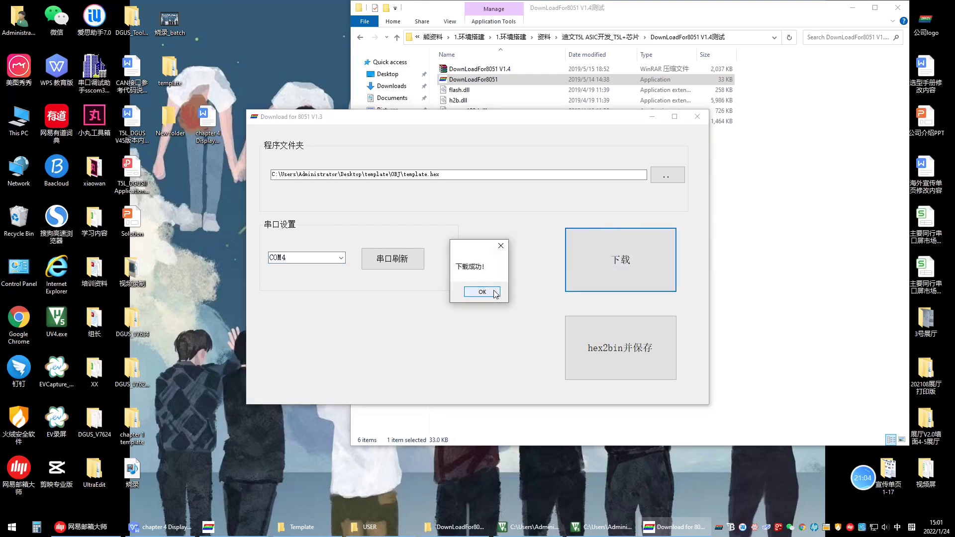